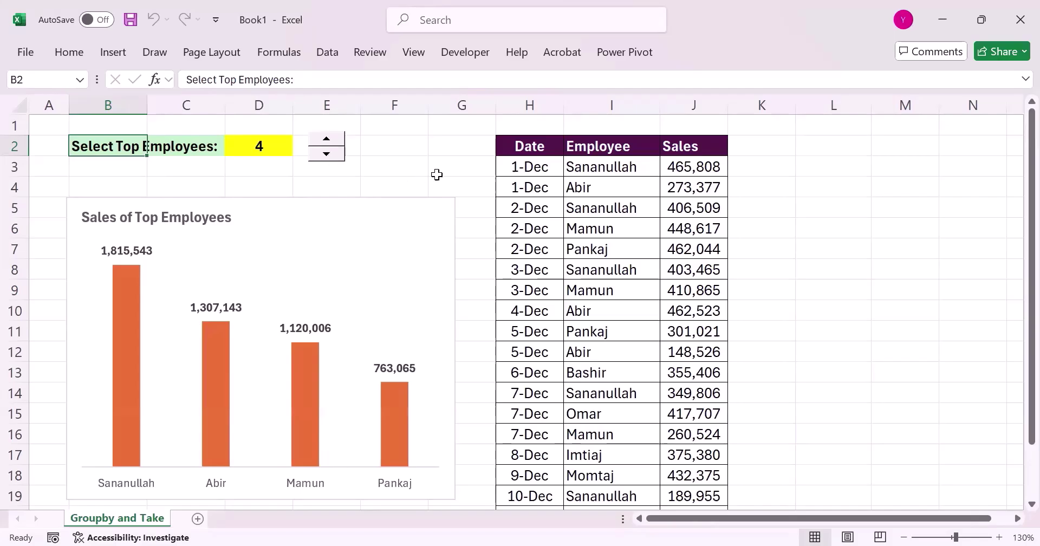
Step: Try the spin button on the finished chart, raising the top-employee count to 6 and lowering it to 3
click(326, 139)
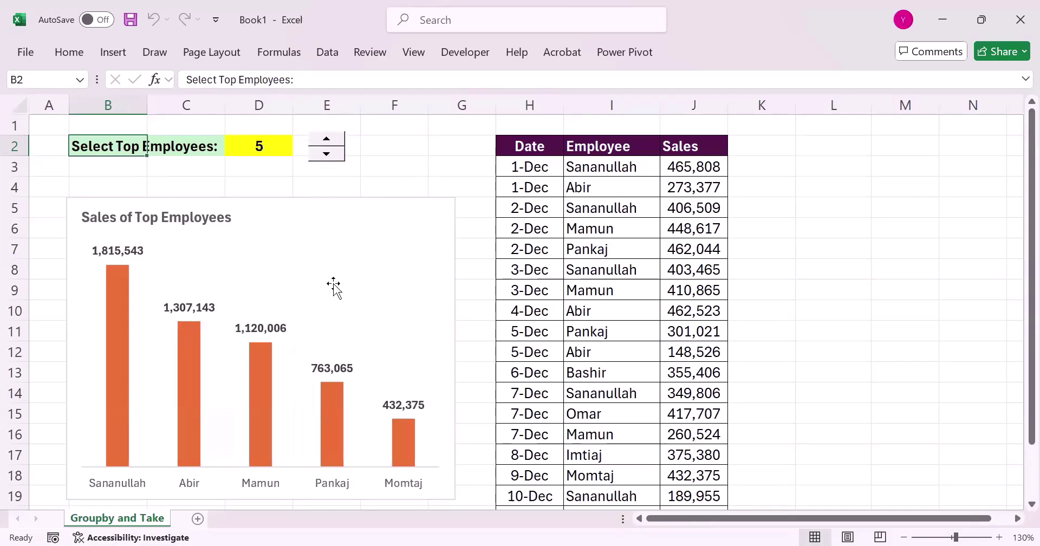
click(325, 140)
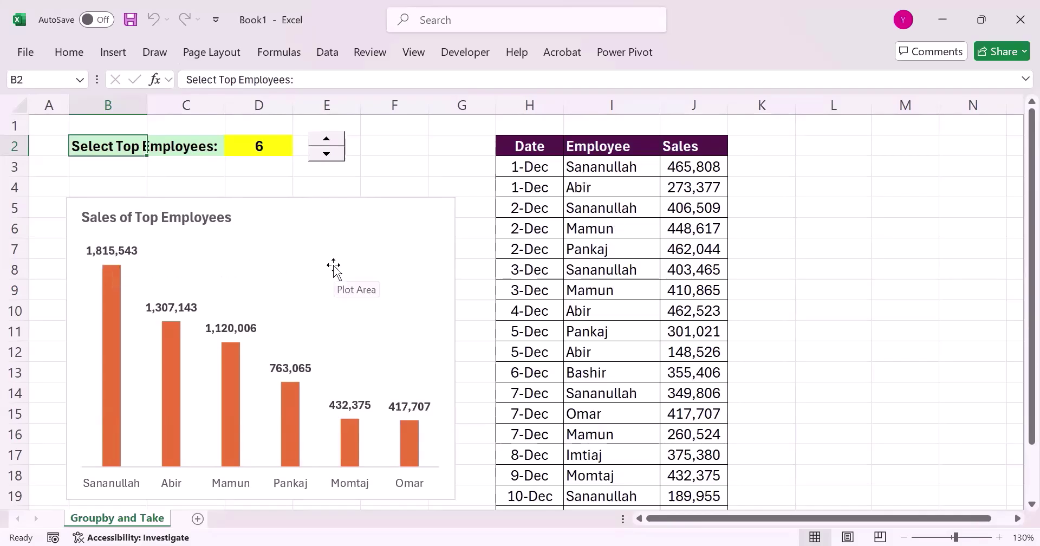
click(327, 154)
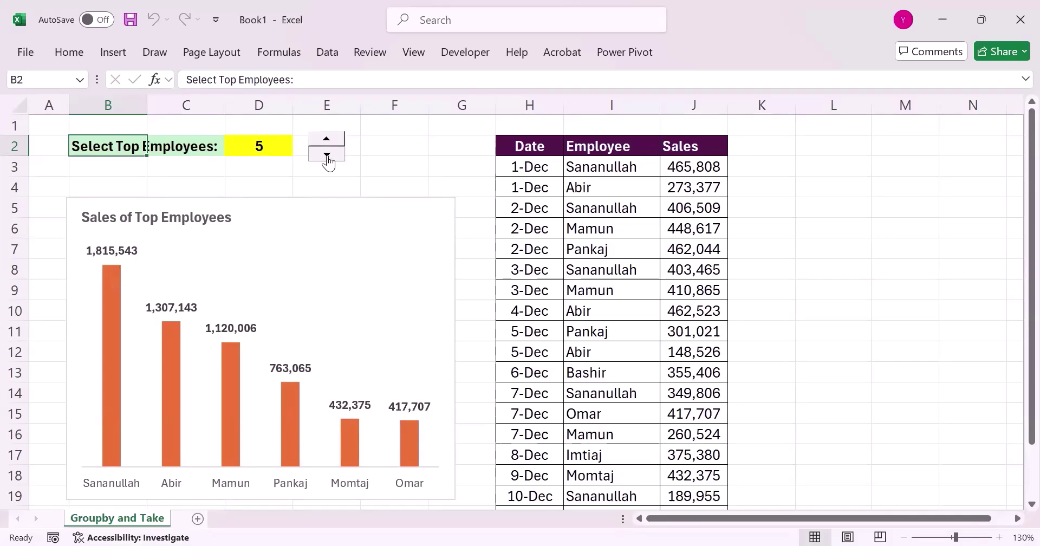
click(327, 154)
click(326, 154)
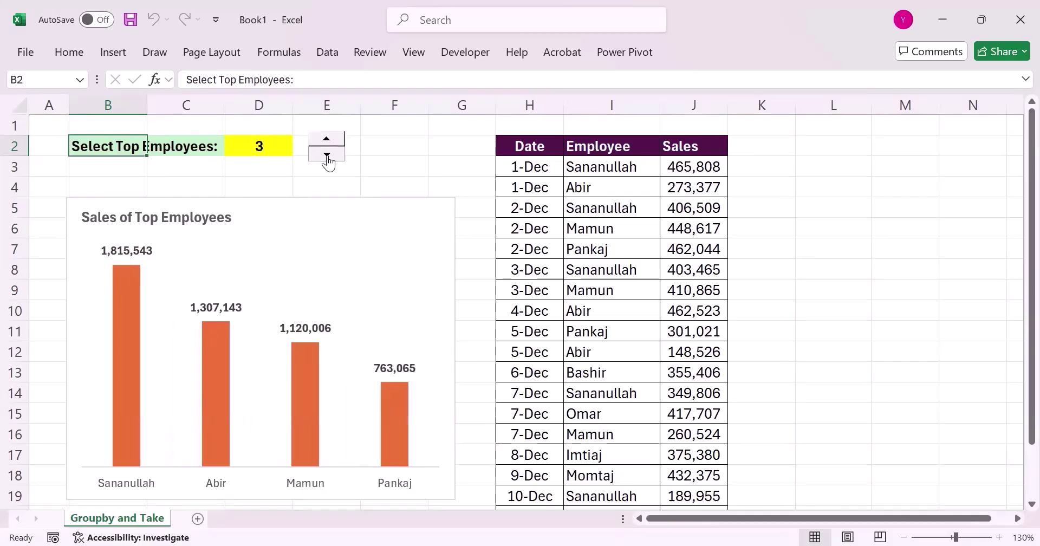
click(326, 140)
click(327, 155)
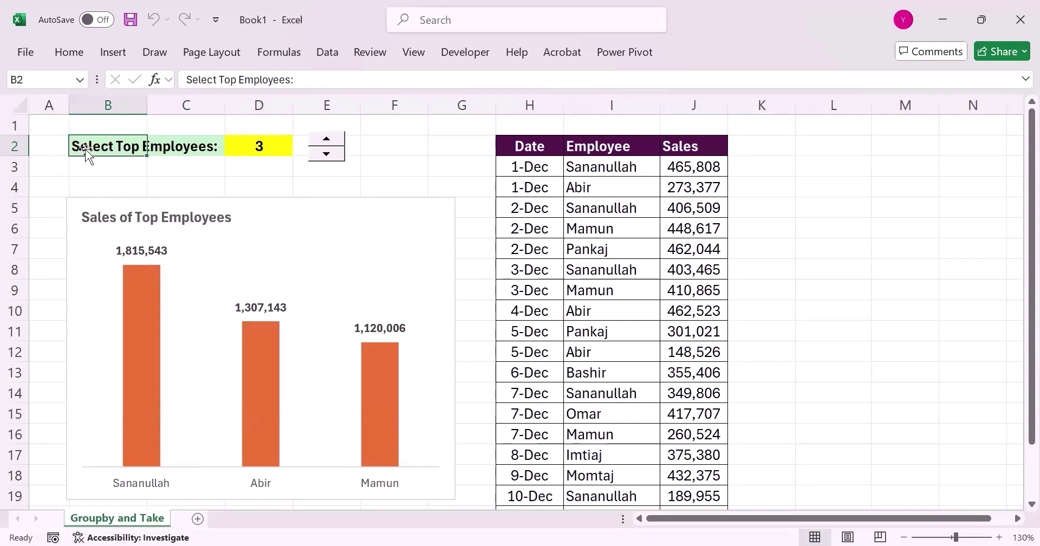
click(186, 148)
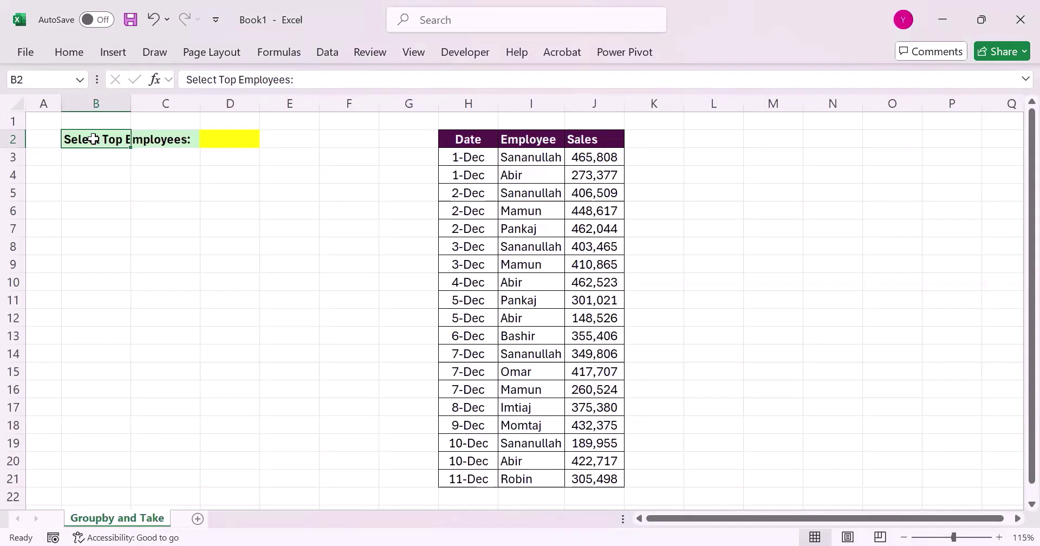
click(468, 138)
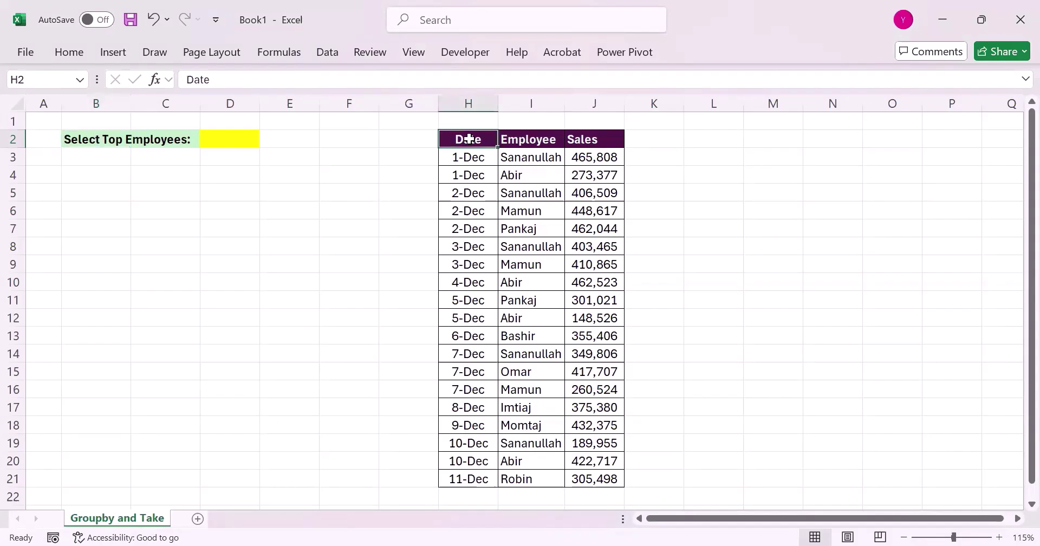
click(461, 159)
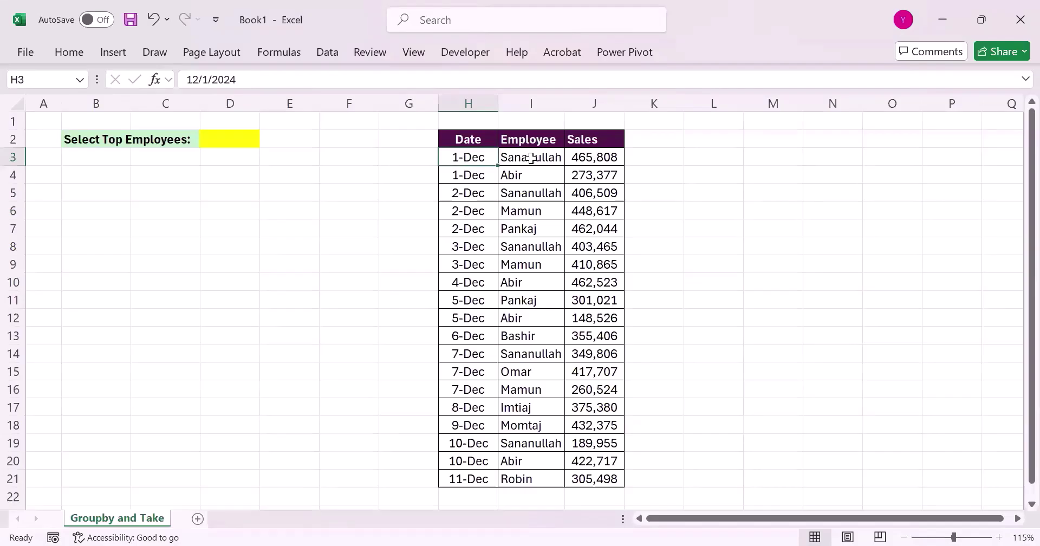
click(531, 158)
click(591, 157)
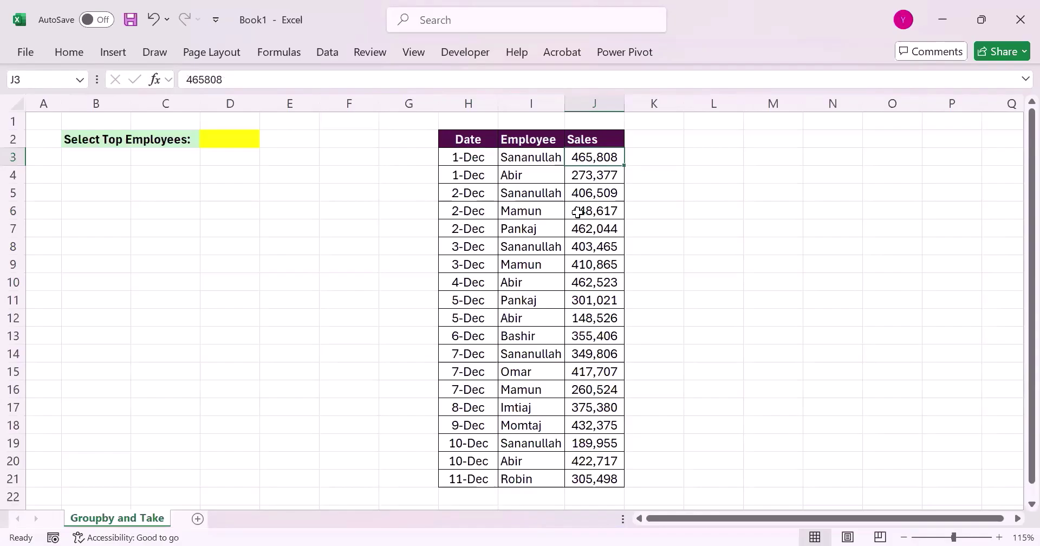
click(216, 141)
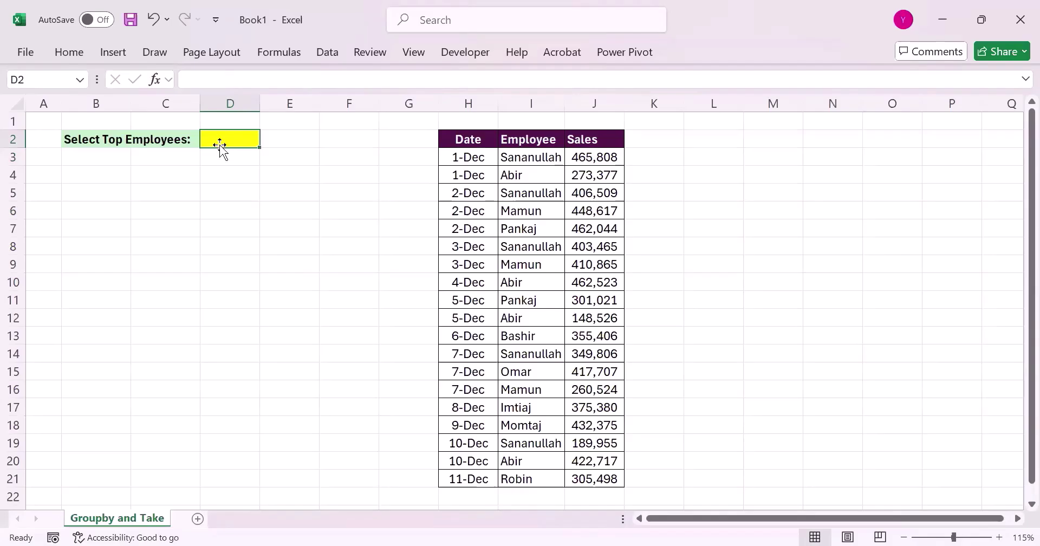
click(328, 52)
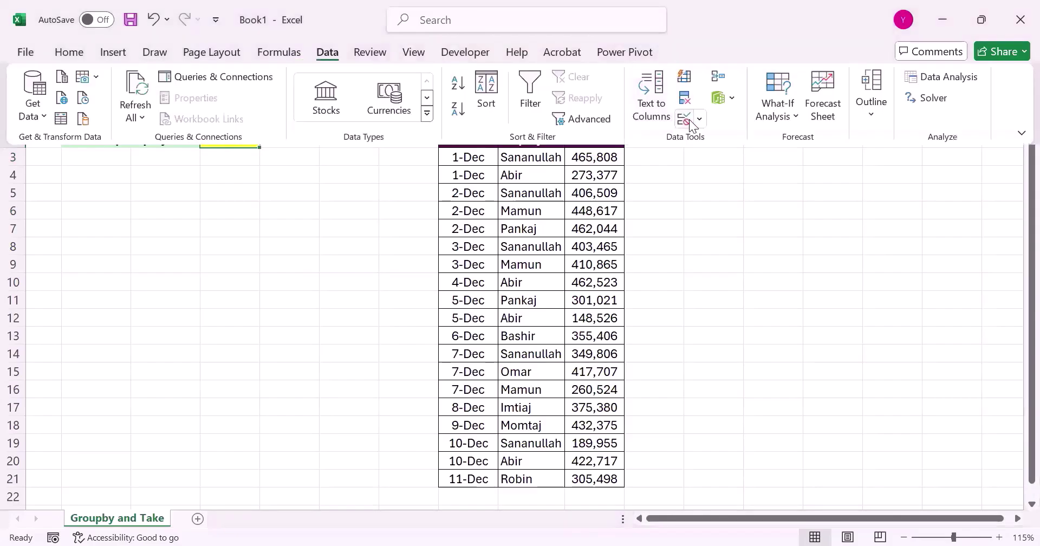
key(alt+a)
key(v)
key(v)
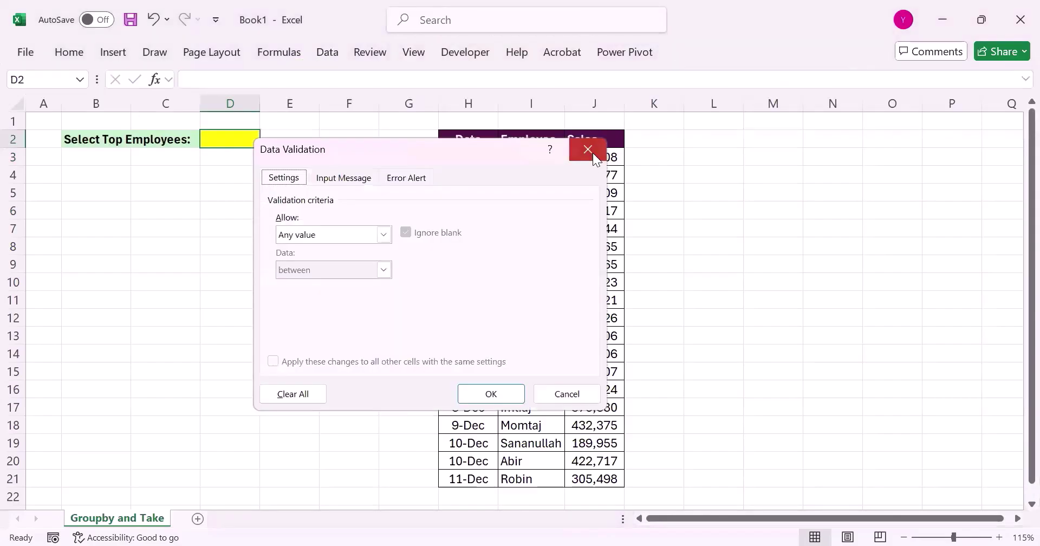
click(593, 152)
click(478, 61)
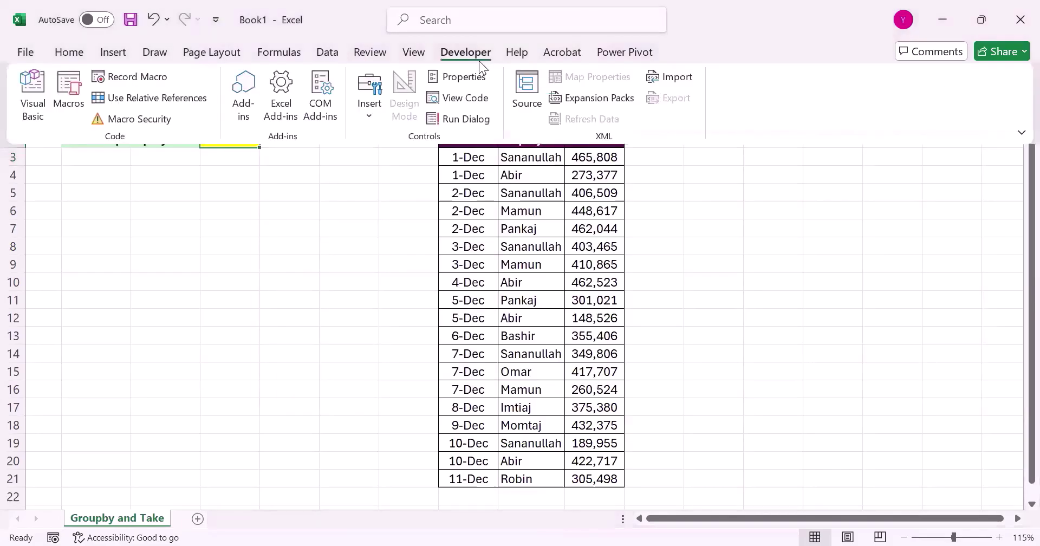
click(69, 52)
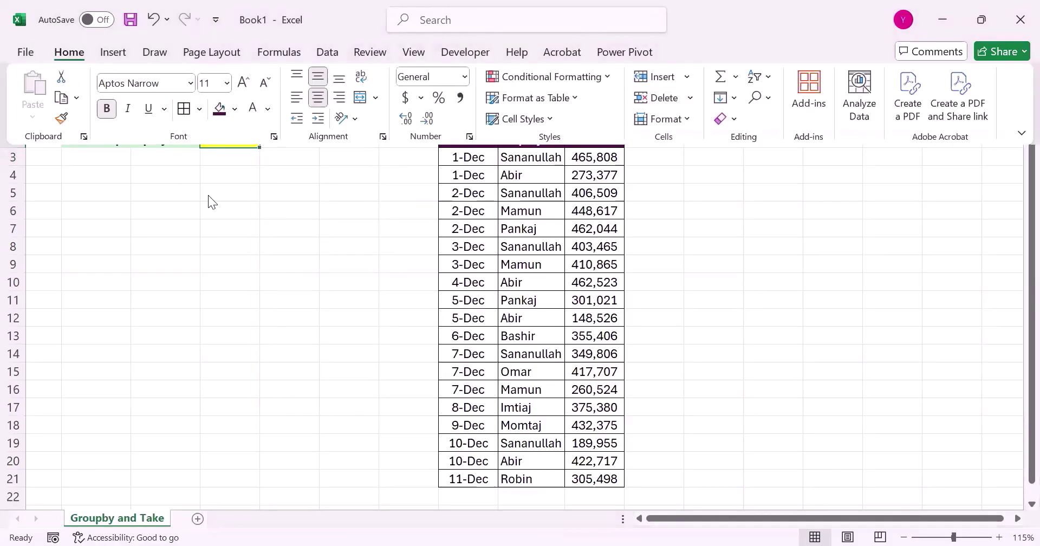
click(232, 201)
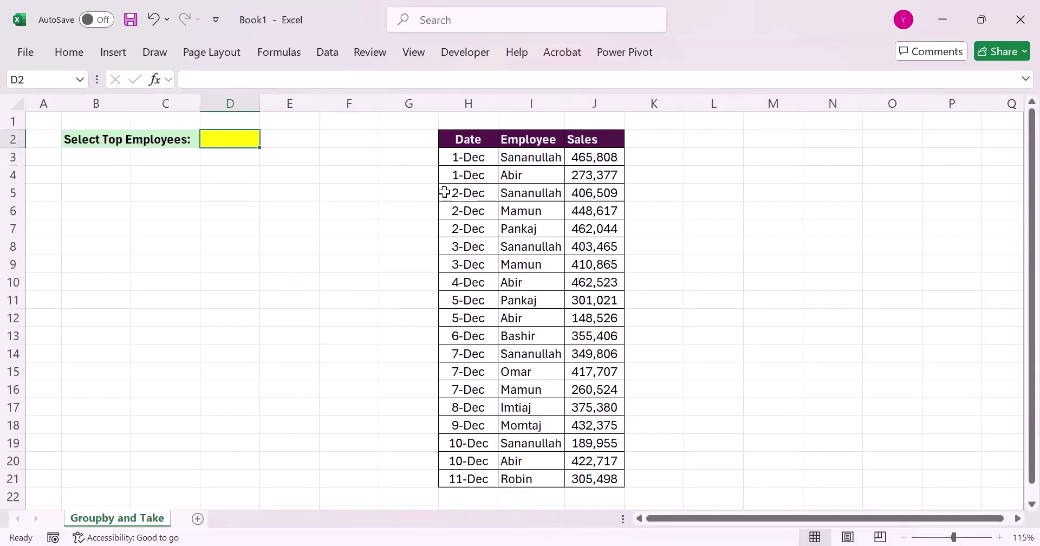
Step: Extract the distinct employee names from the sales table into L3 with =UNIQUE(I3:I21)
click(521, 162)
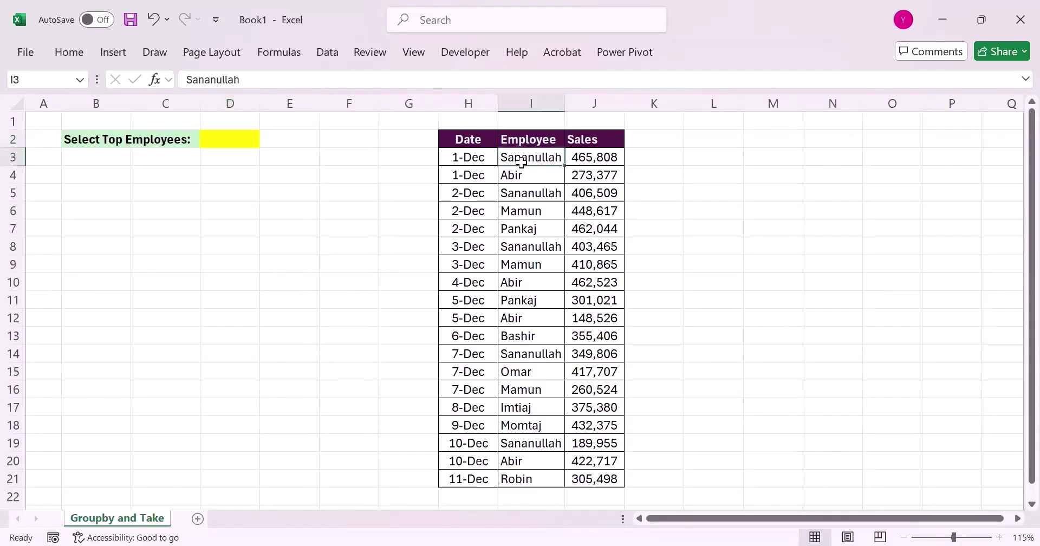
click(719, 156)
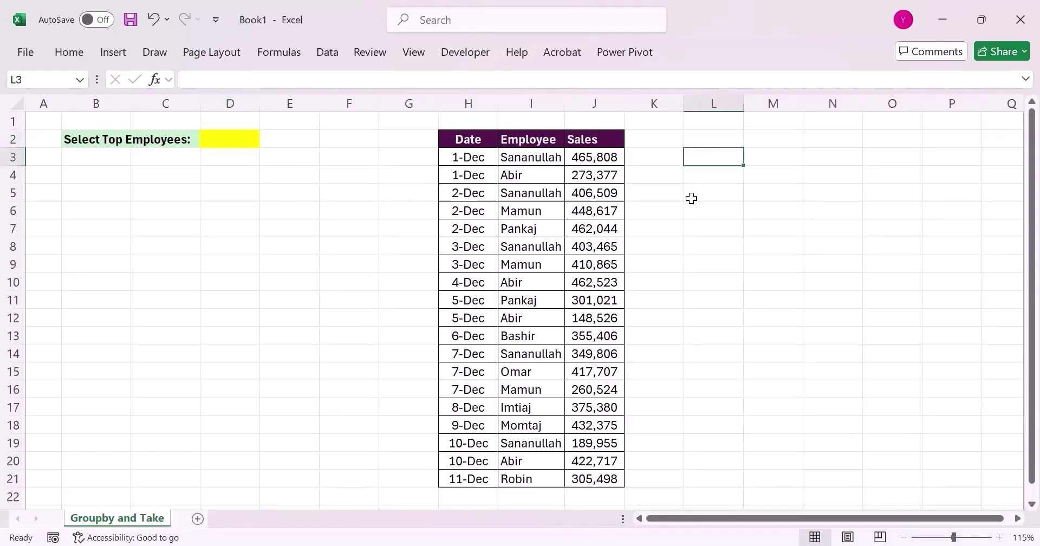
text(=)
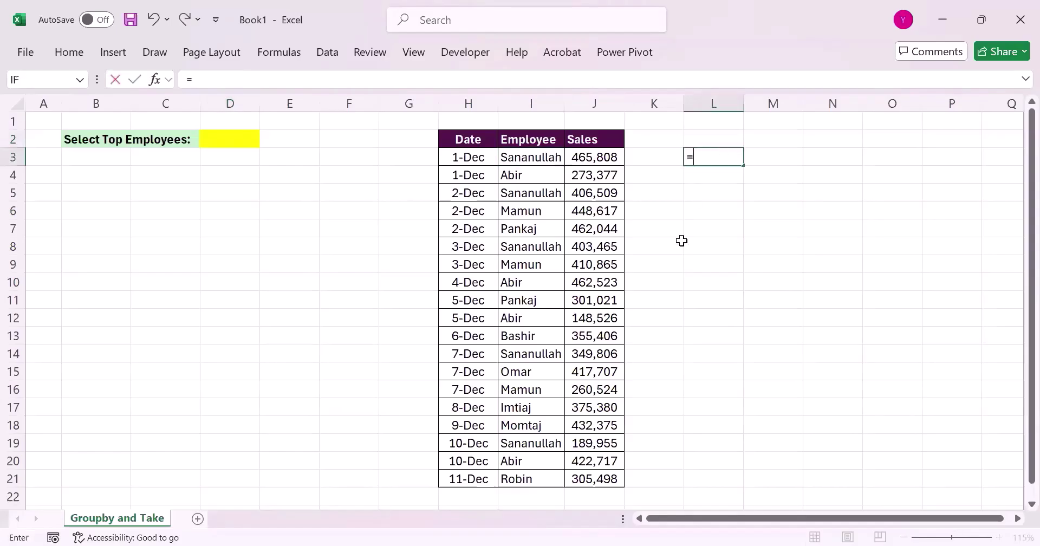
text(UN)
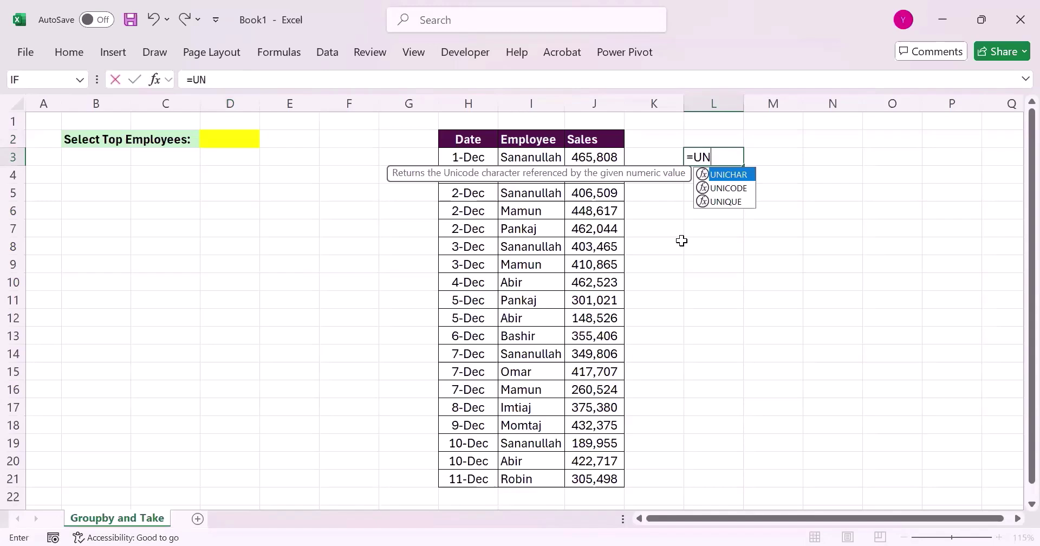
text(IQUE()
click(526, 158)
key(ctrl+shift+Down)
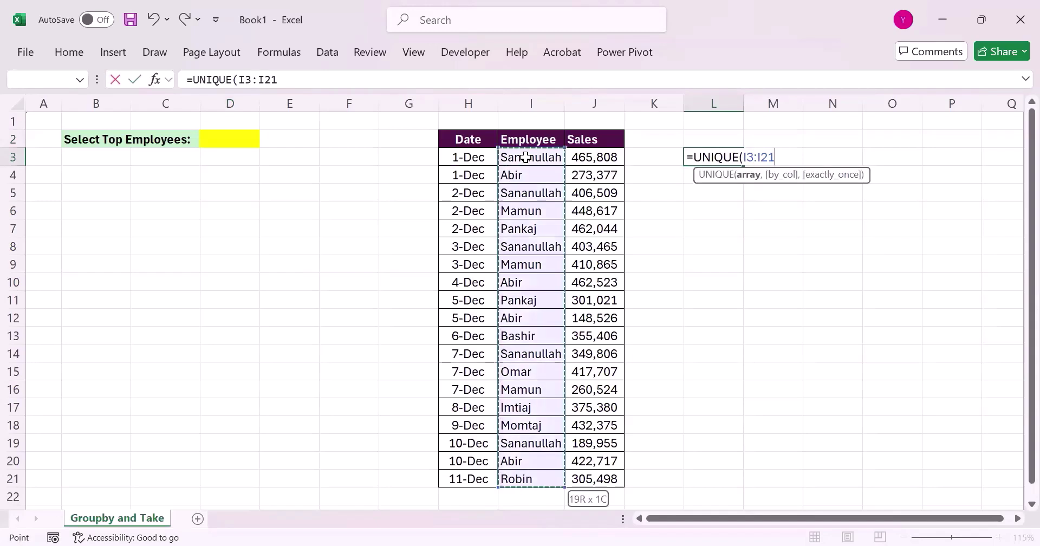
key(ctrl+Return)
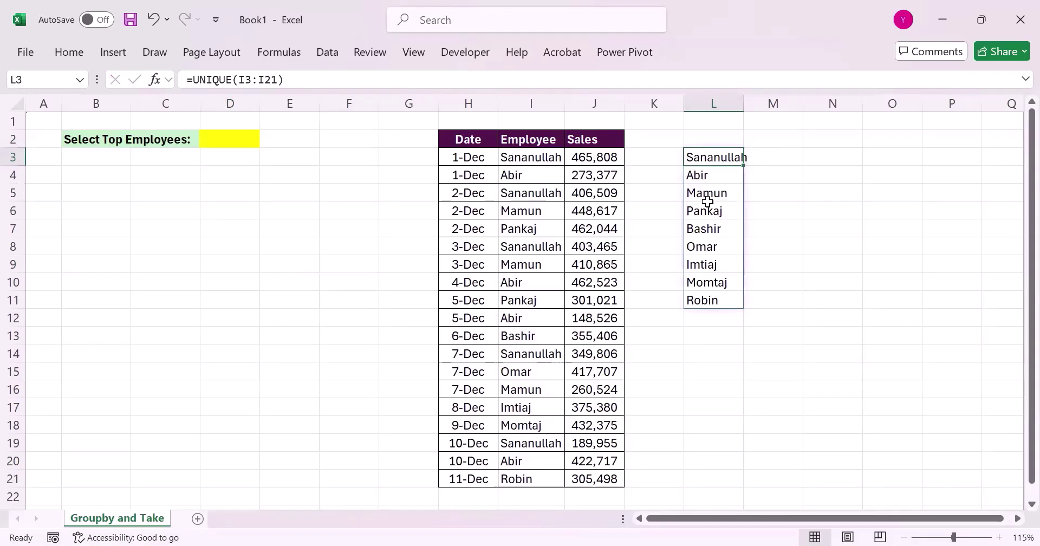
Step: Wrap the formula in L3 to count the distinct employees, making it =COUNTA(UNIQUE(I3:I21))
click(191, 80)
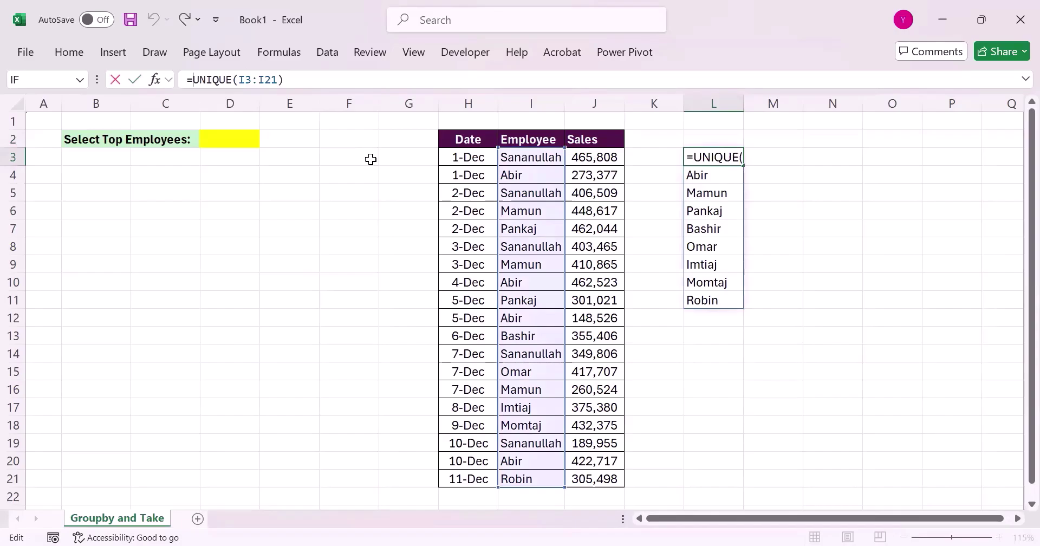
text(COUN)
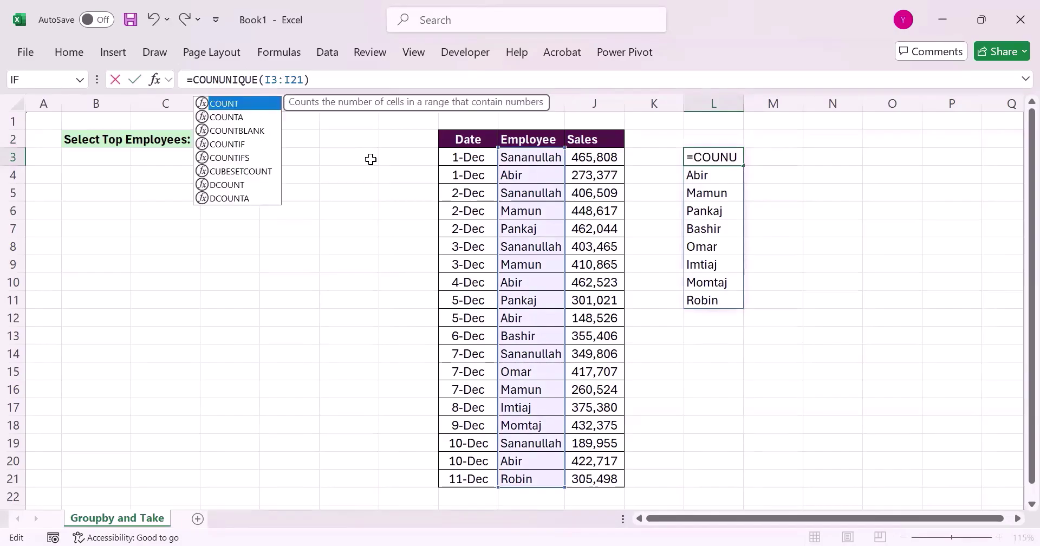
double_click(264, 104)
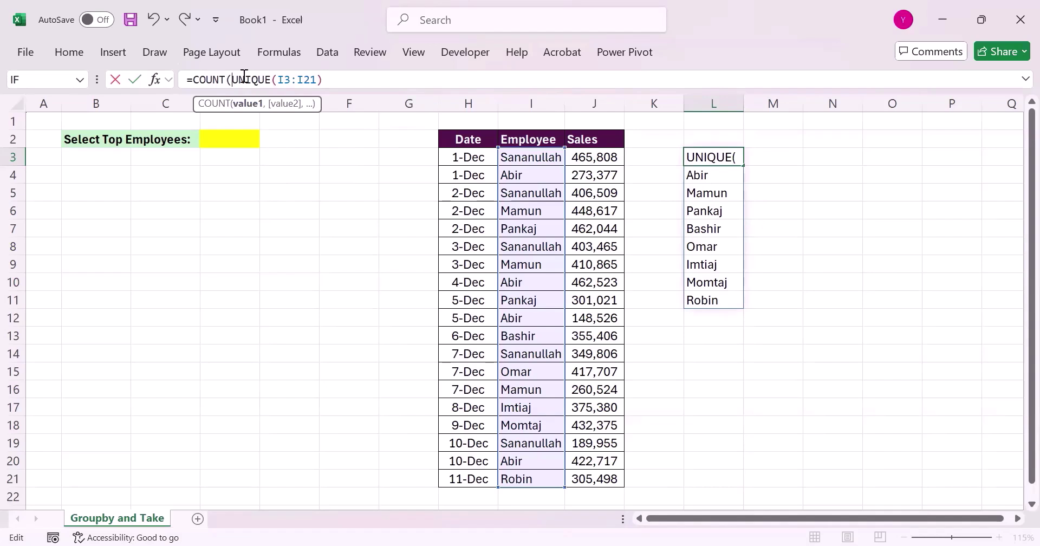
click(227, 81)
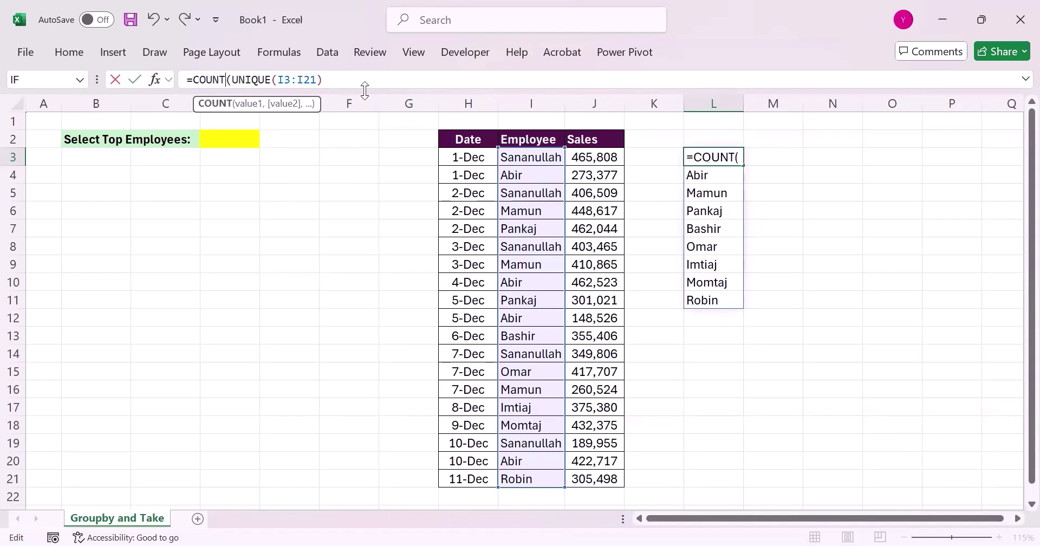
text(A)
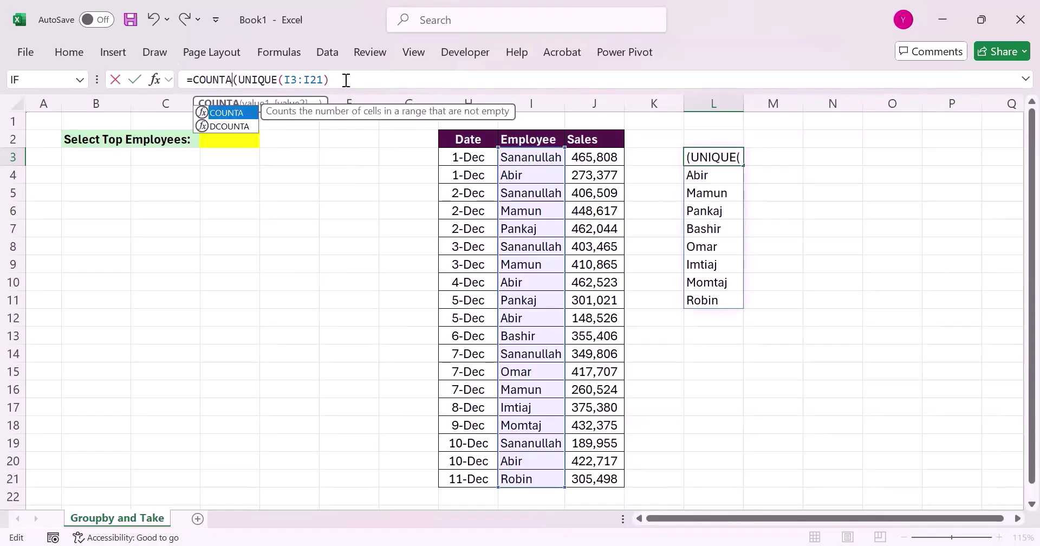
click(346, 80)
text())
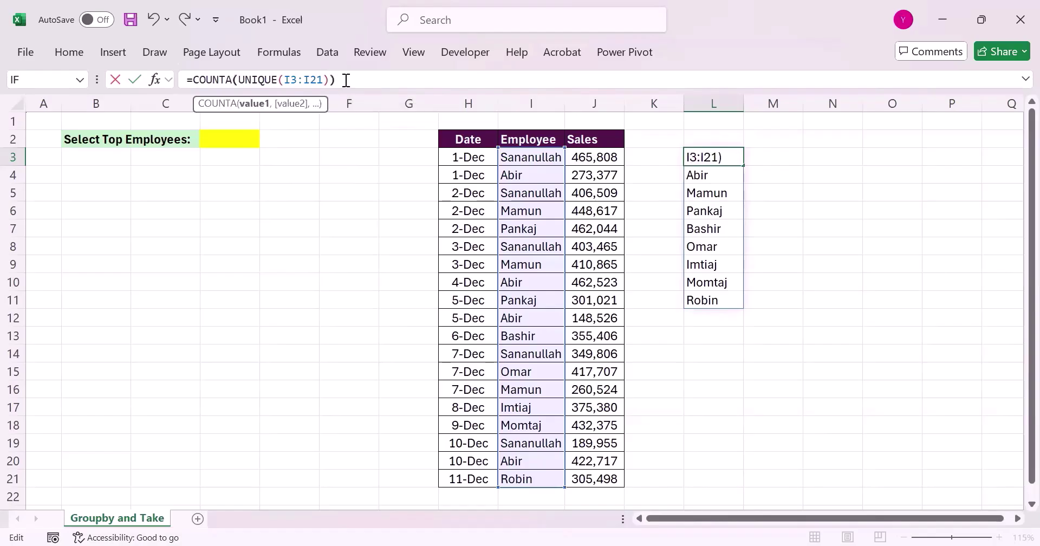
key(Return)
click(723, 159)
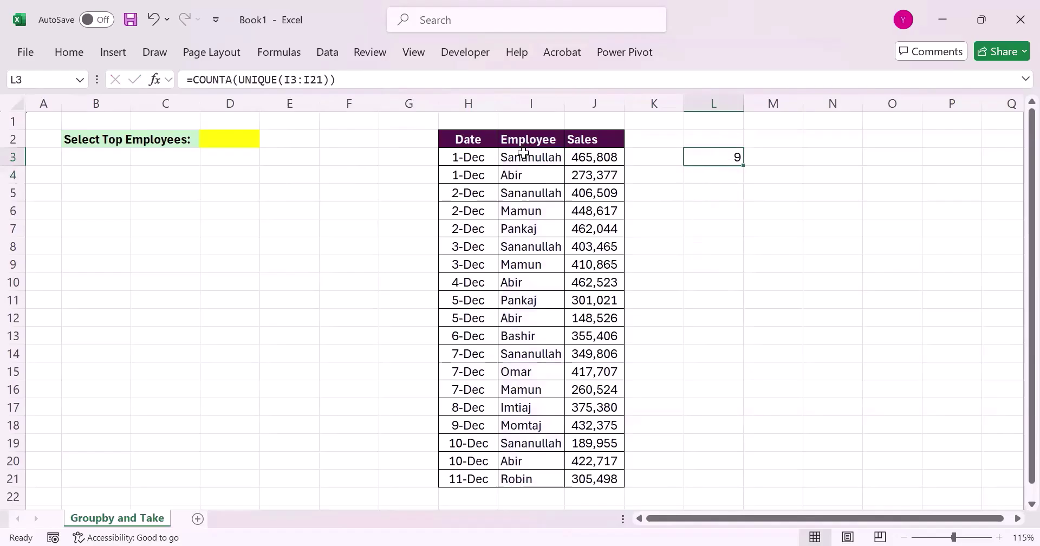
Step: Insert a small Spin Button form control in column E, beside the yellow top-employees cell D2
click(225, 139)
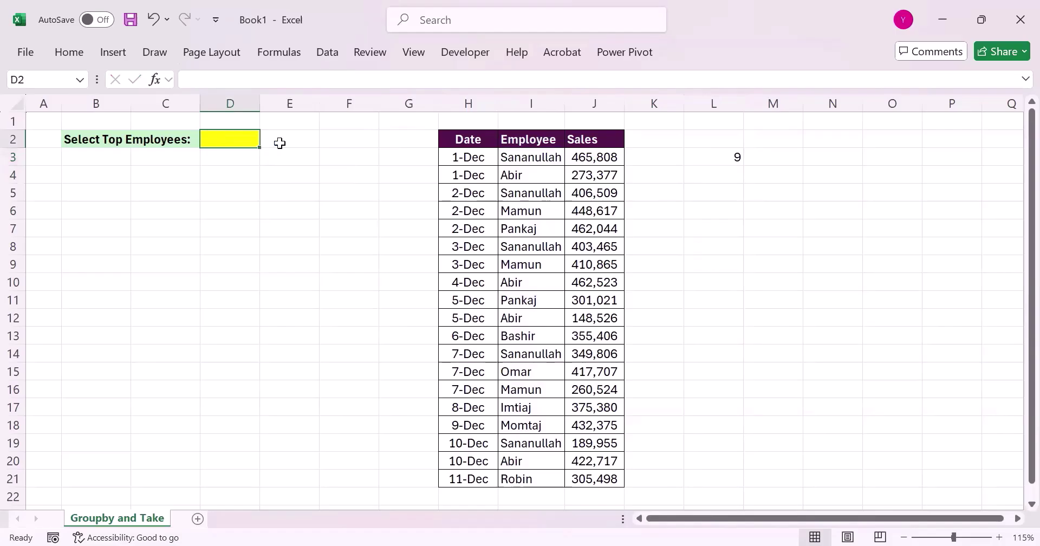
click(476, 48)
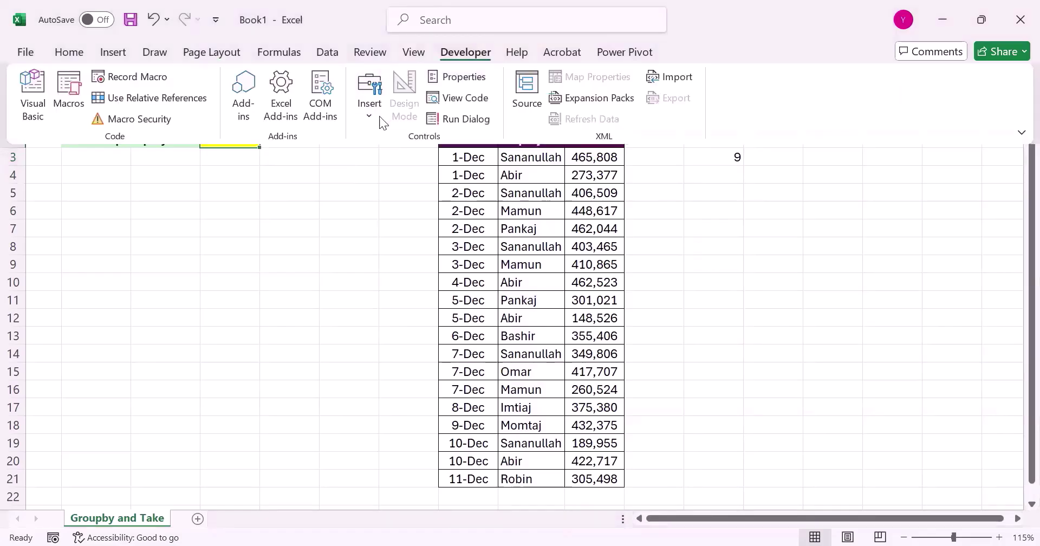
click(371, 114)
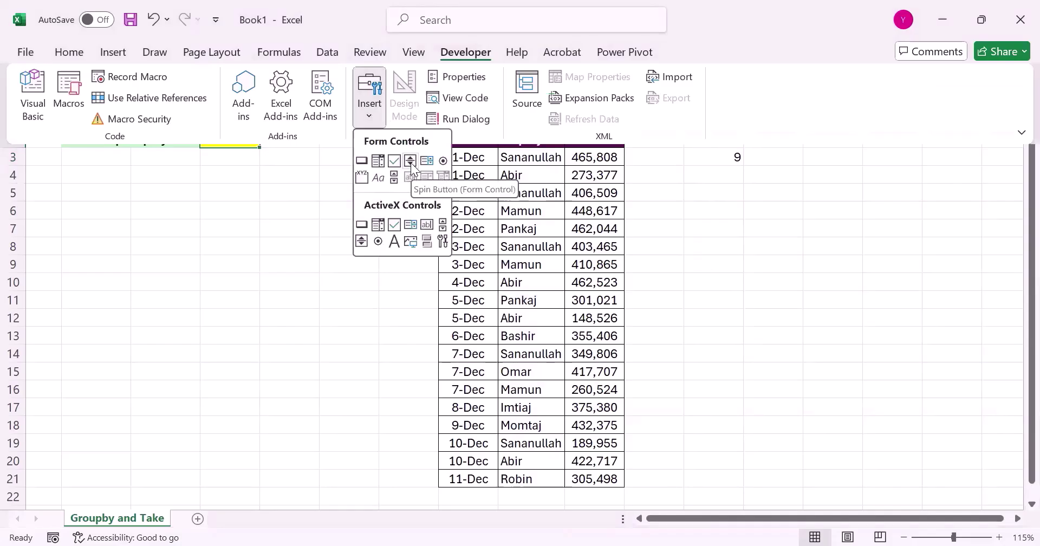
click(410, 162)
drag(273, 126, 306, 152)
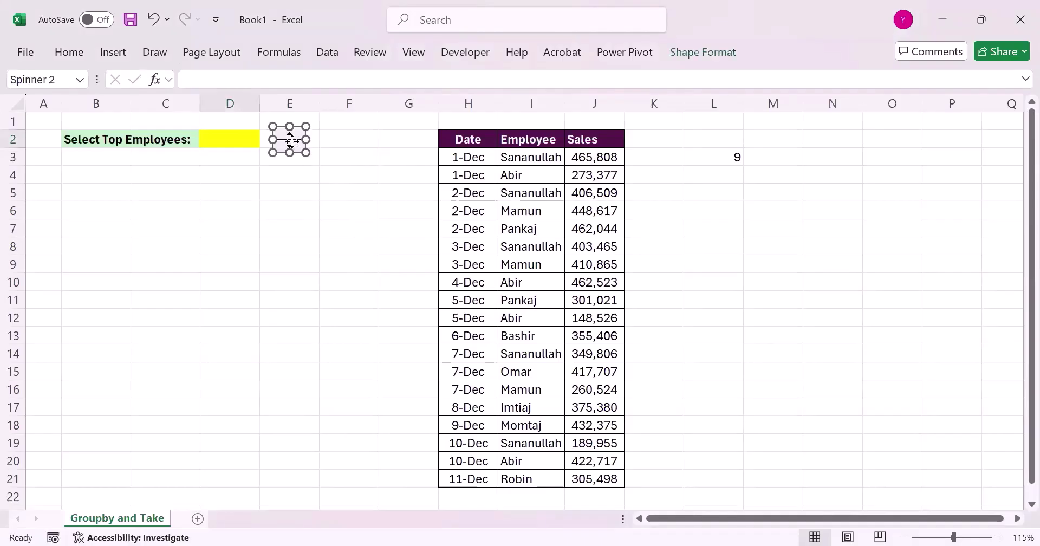
Step: Set the spin button's minimum value to 2 and its maximum value to 9
right_click(291, 141)
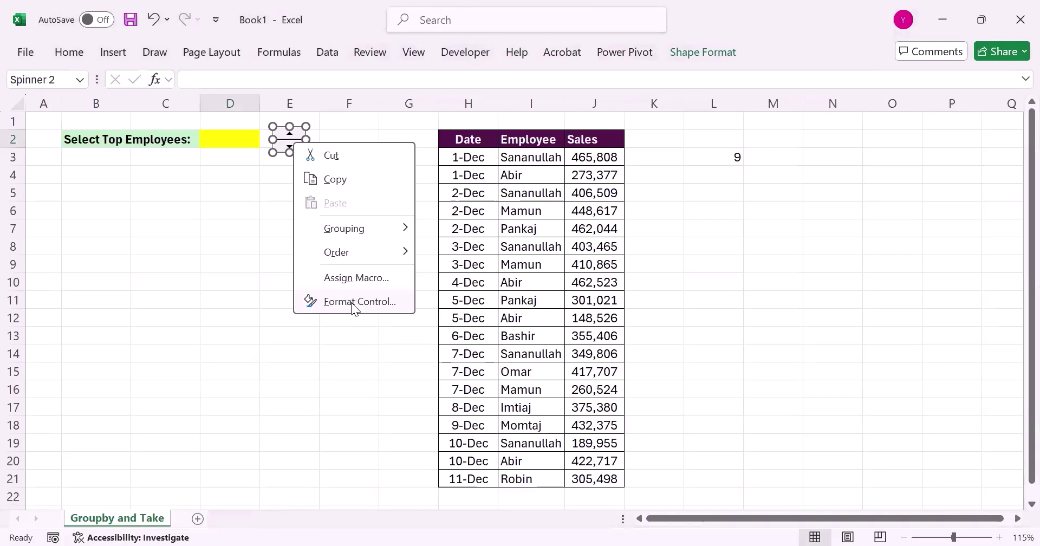
click(350, 303)
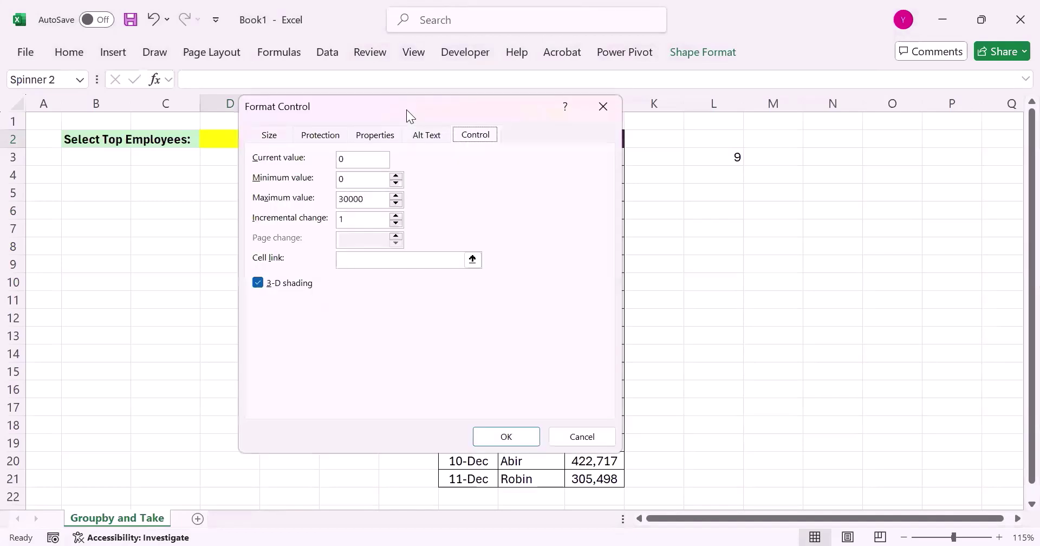
drag(415, 221, 365, 214)
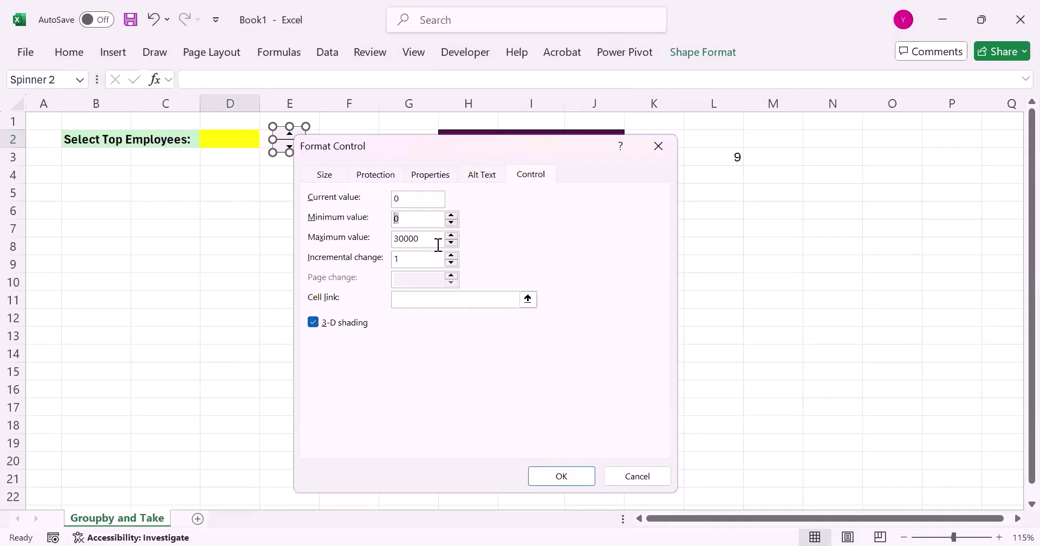
text(2)
drag(427, 243, 371, 235)
key(BackSpace)
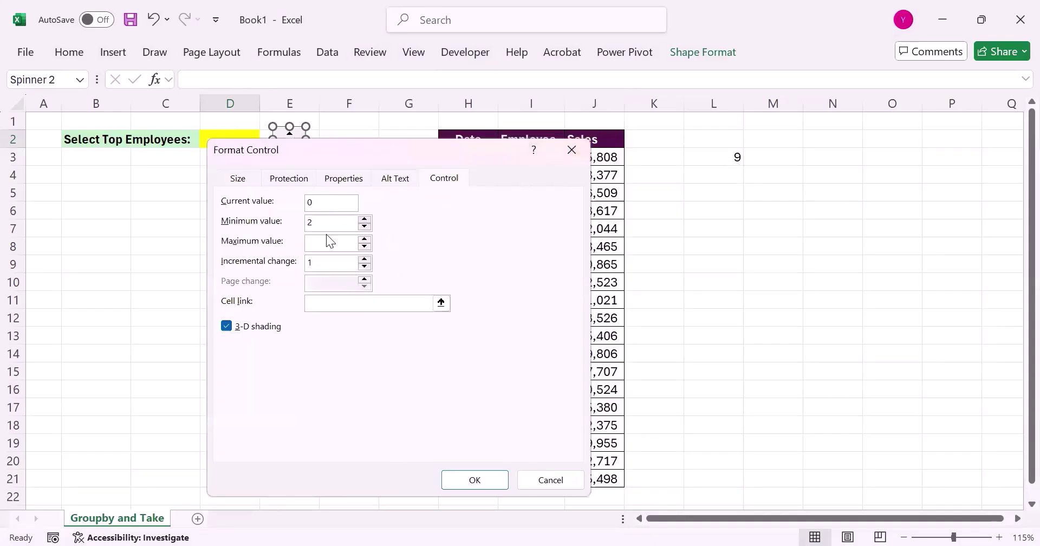
text(9)
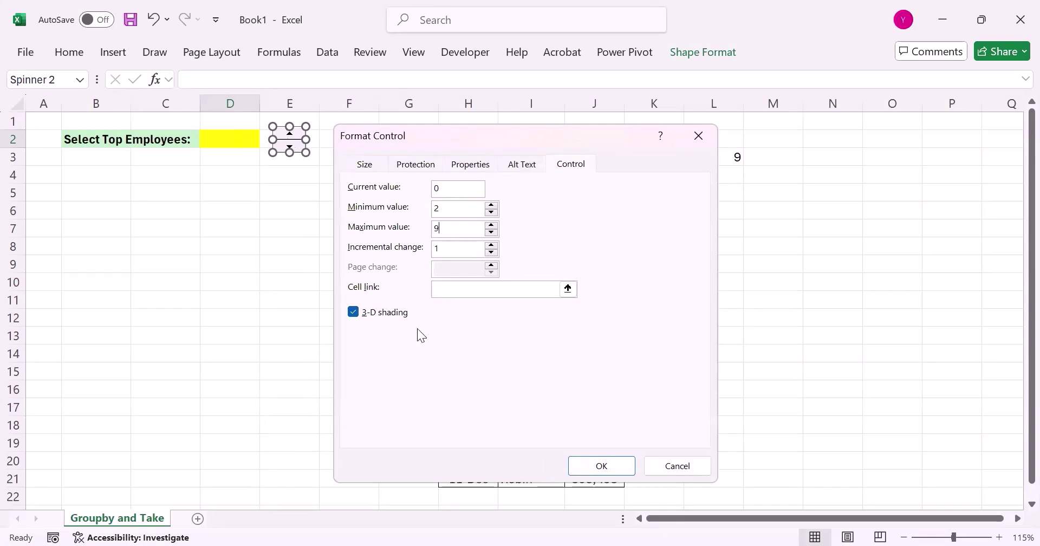
Step: Link the spin button to cell $D$2, apply the settings, and raise the top-employee count to 4 with it
click(455, 283)
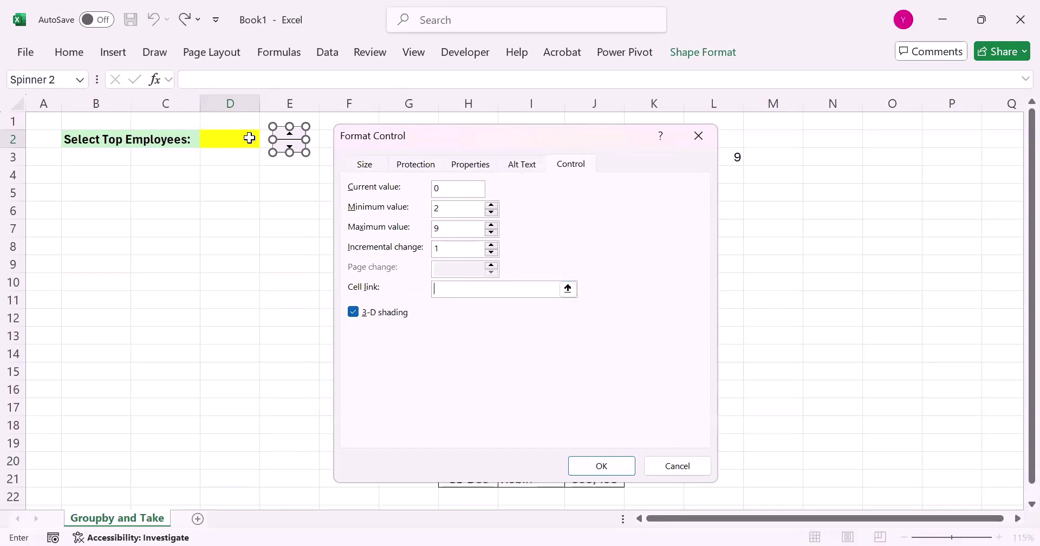
click(230, 140)
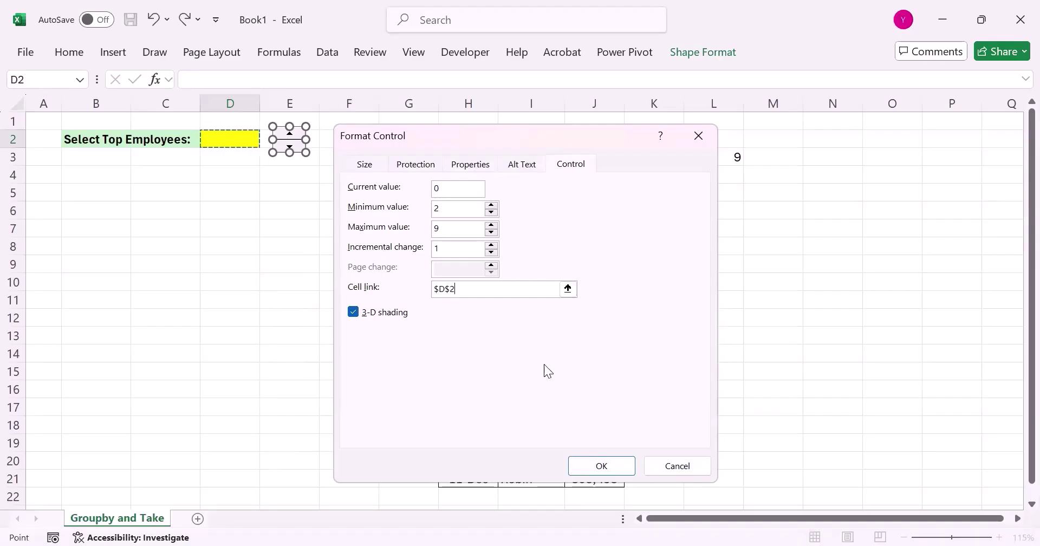
click(596, 458)
click(280, 175)
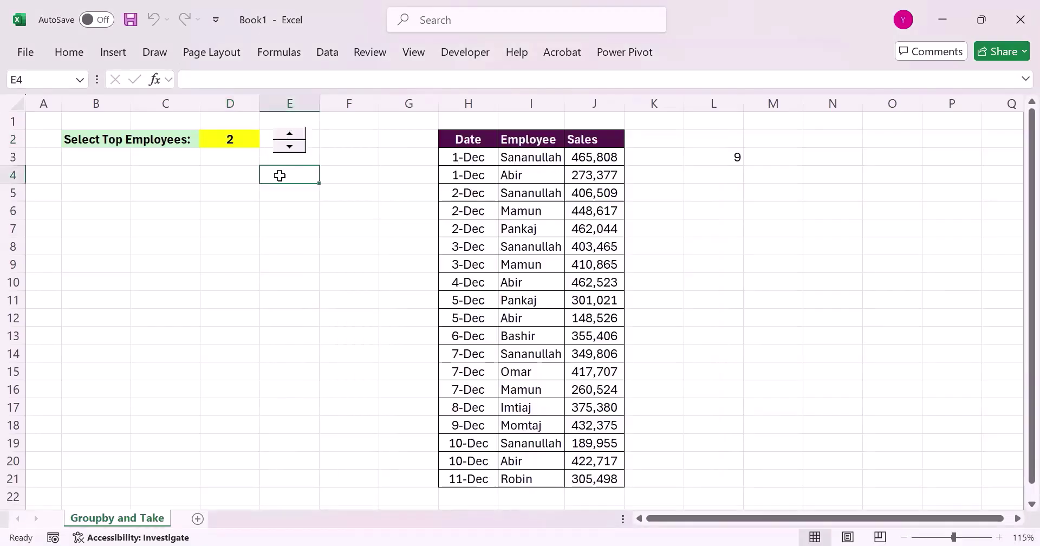
click(289, 134)
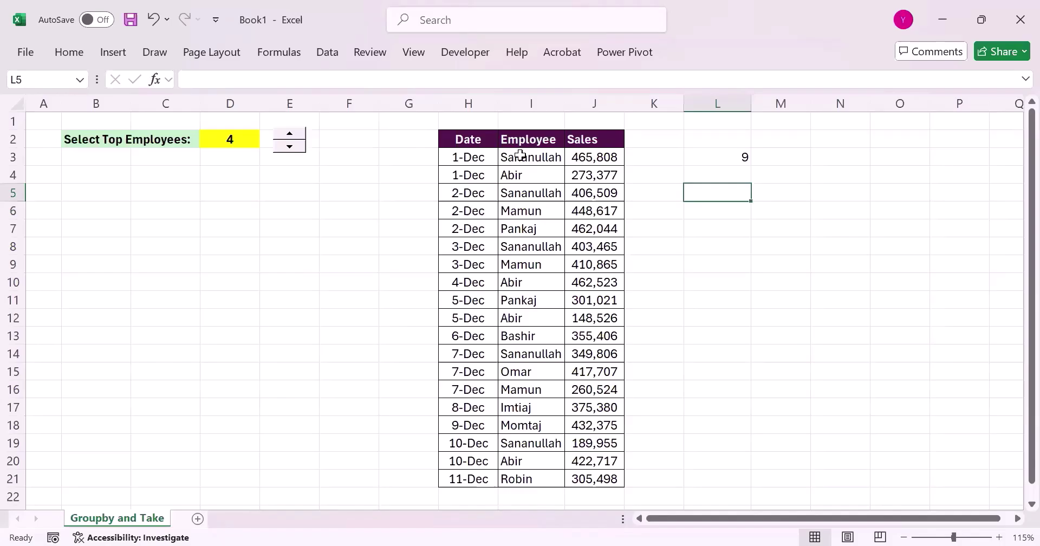
Step: Start a GROUPBY formula in L5 with the employee names as row fields, using the absolute range $I$3:$I$21
drag(525, 160, 531, 459)
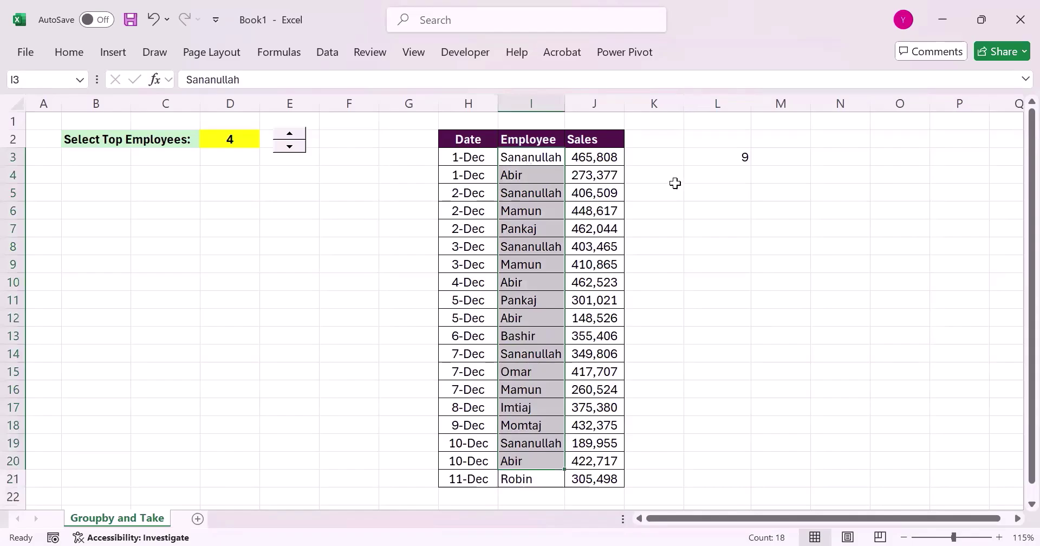
click(717, 192)
text(=GROUPBY()
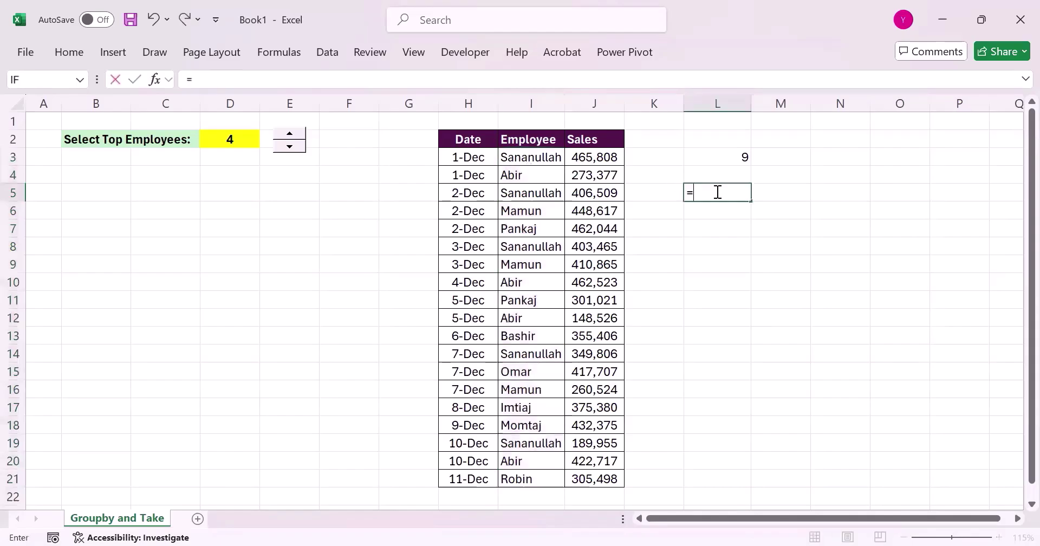
click(515, 156)
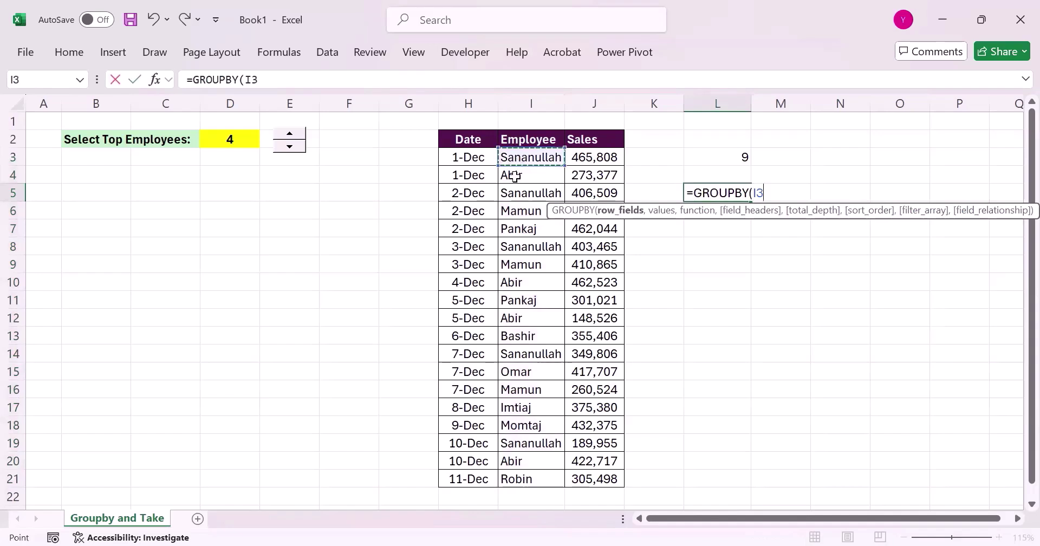
key(ctrl+shift+Down)
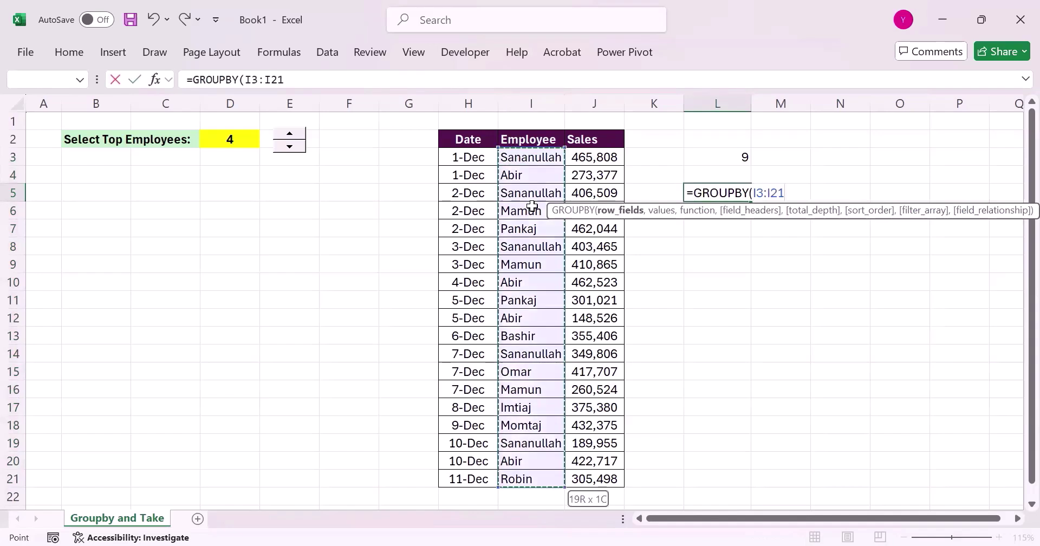
text(,)
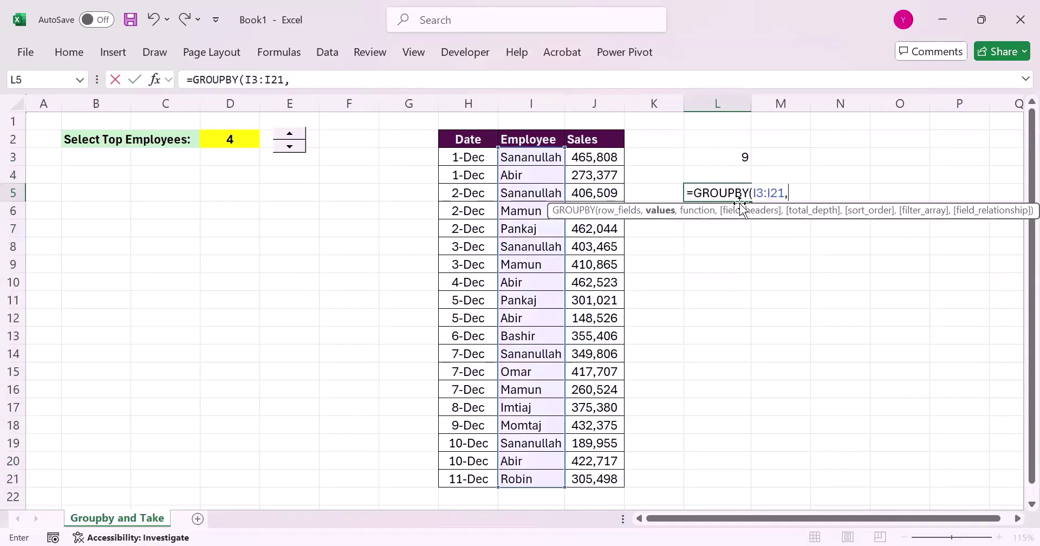
double_click(781, 193)
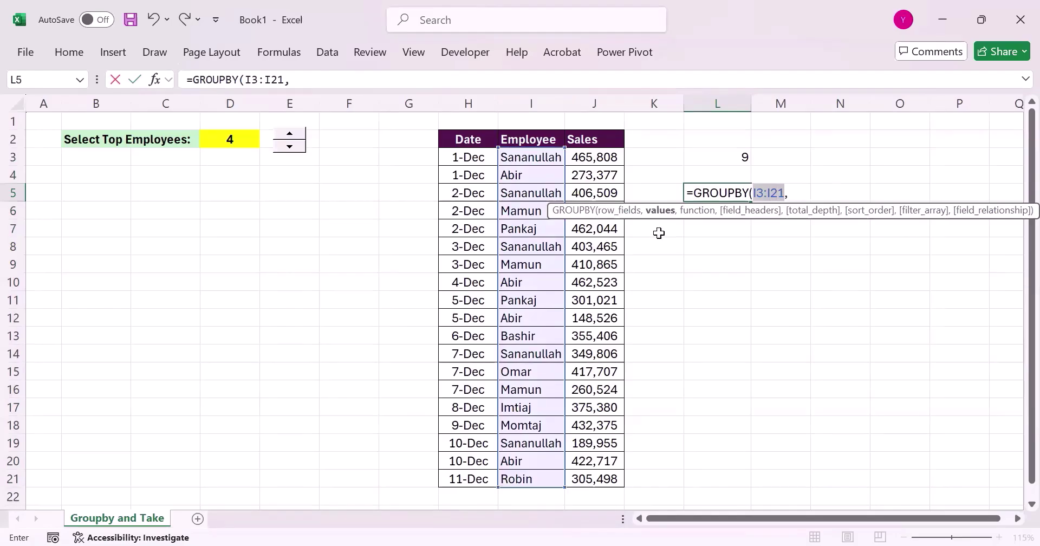
key(F4)
Step: Give GROUPBY the sales column as values with the absolute range $J$3:$J$21 and SUM as the function
click(601, 161)
key(ctrl+shift+Down)
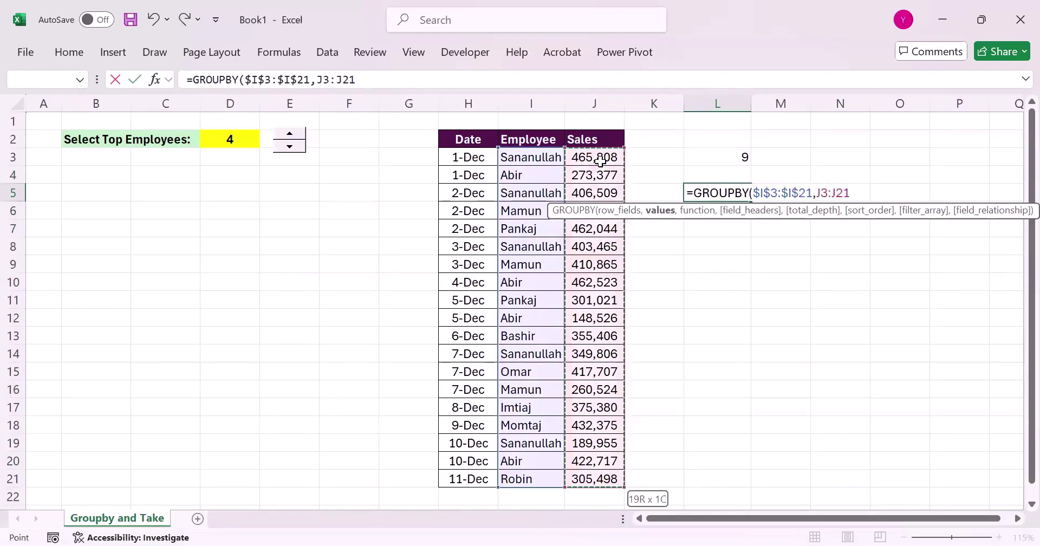
key(F4)
text(,)
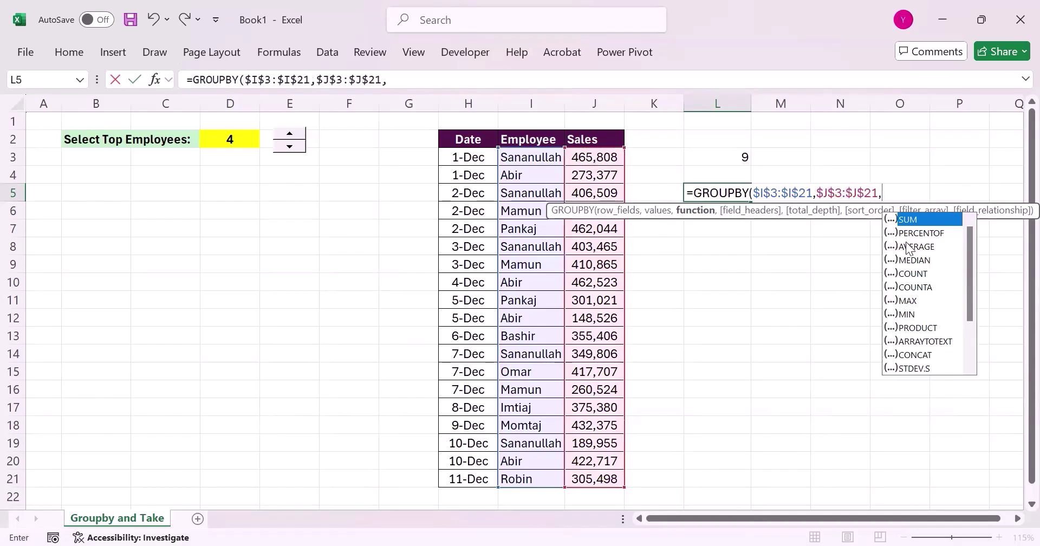
key(Tab)
Step: Complete the formula without headers or totals, sorted by sales descending: =GROUPBY($I$3:$I$21,$J$3:$J$21,SUM,0,0,-2)
text(,)
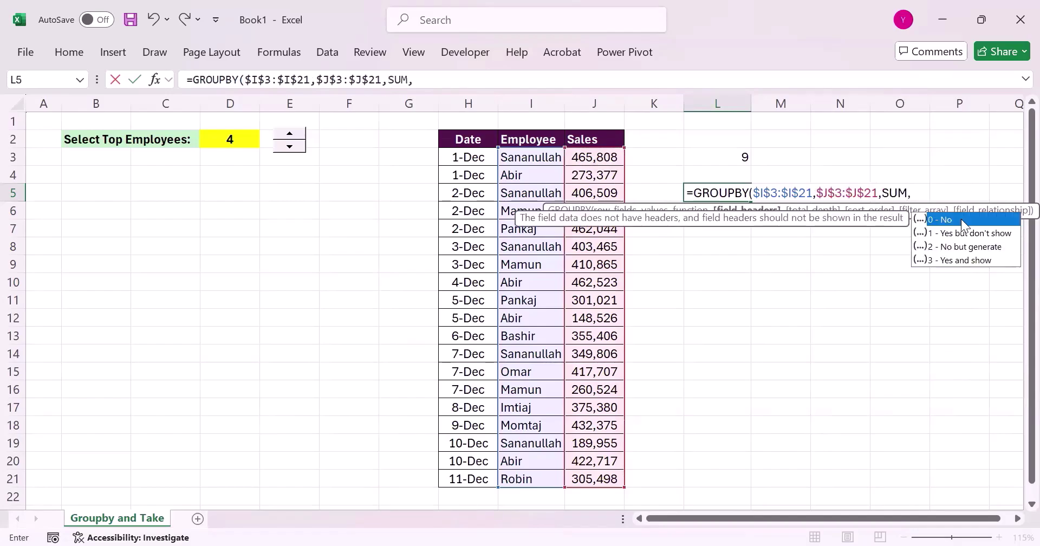
key(Tab)
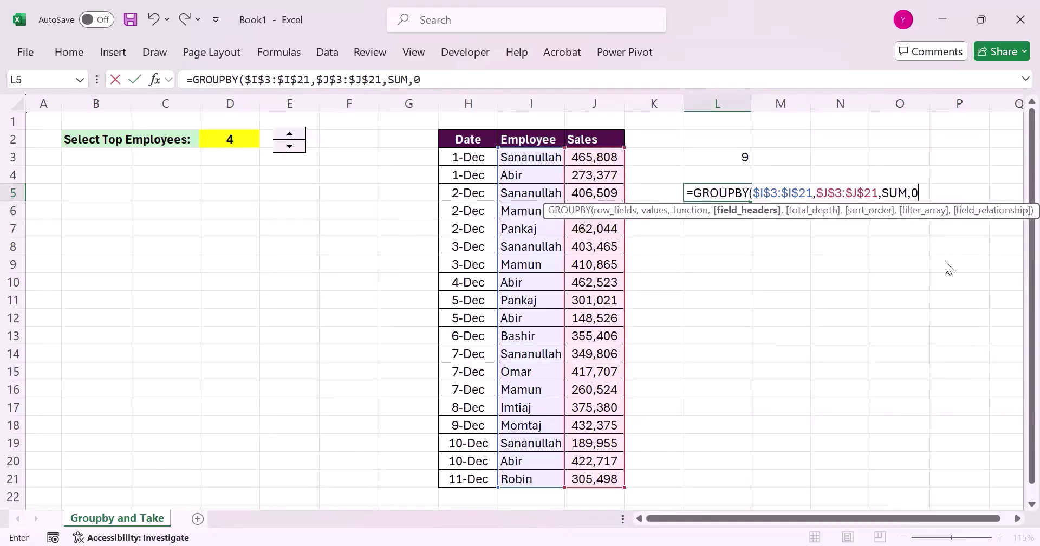
text(,)
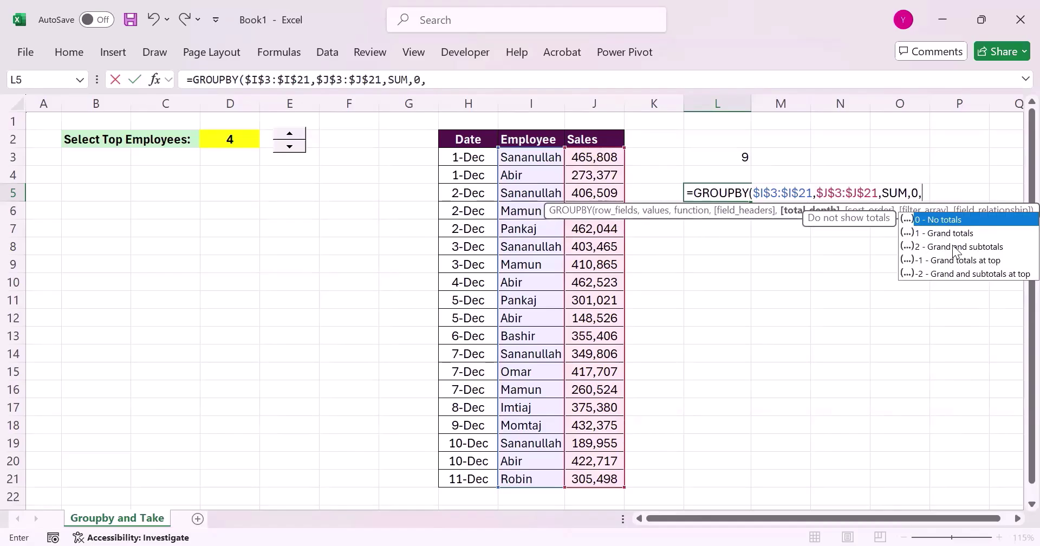
key(Tab)
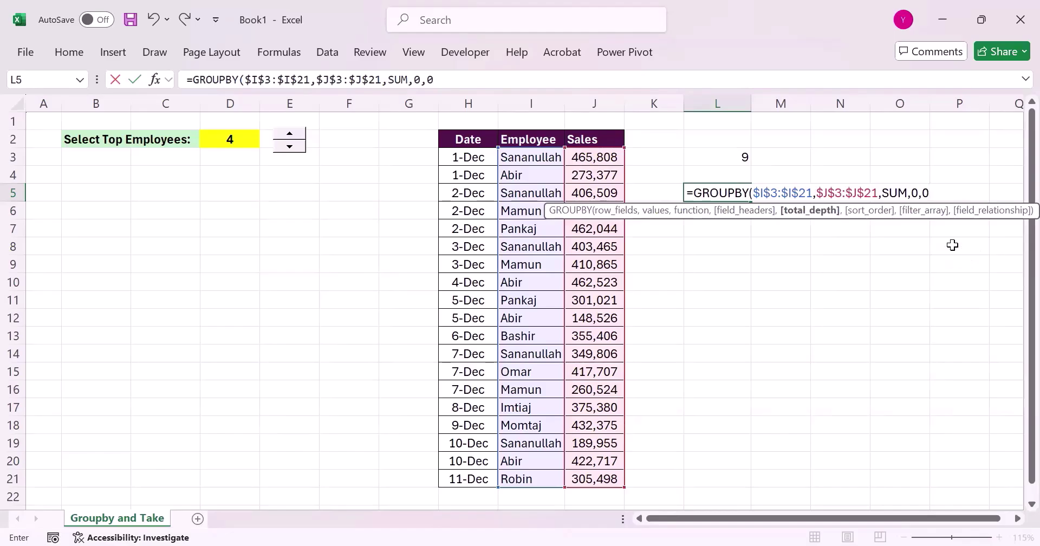
text(,)
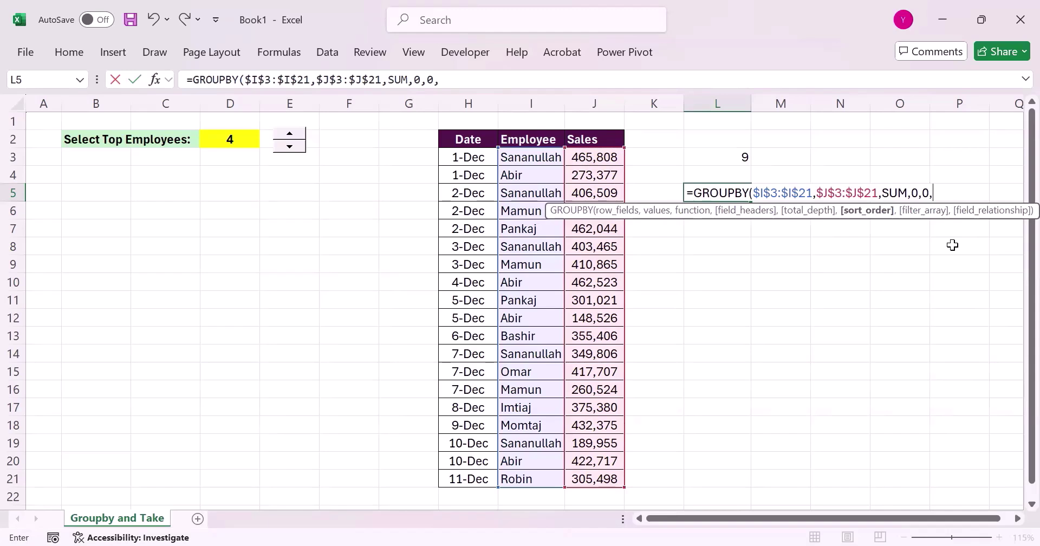
text(-2))
key(Return)
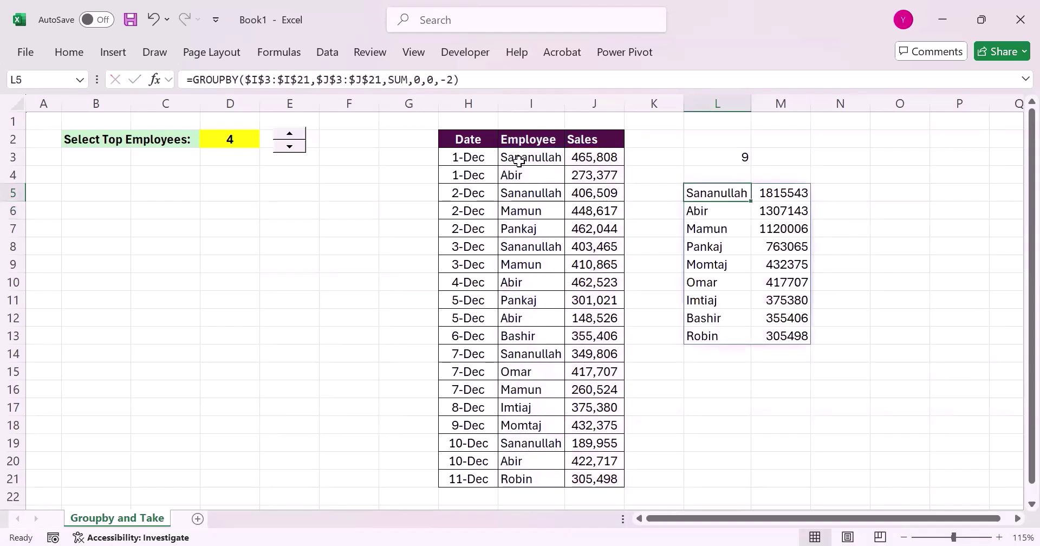
click(716, 157)
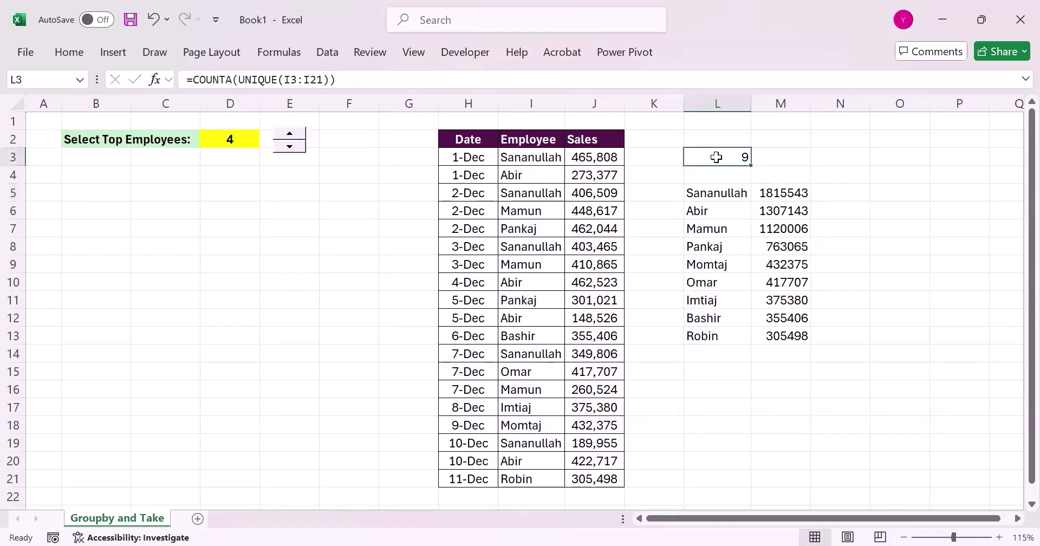
click(720, 193)
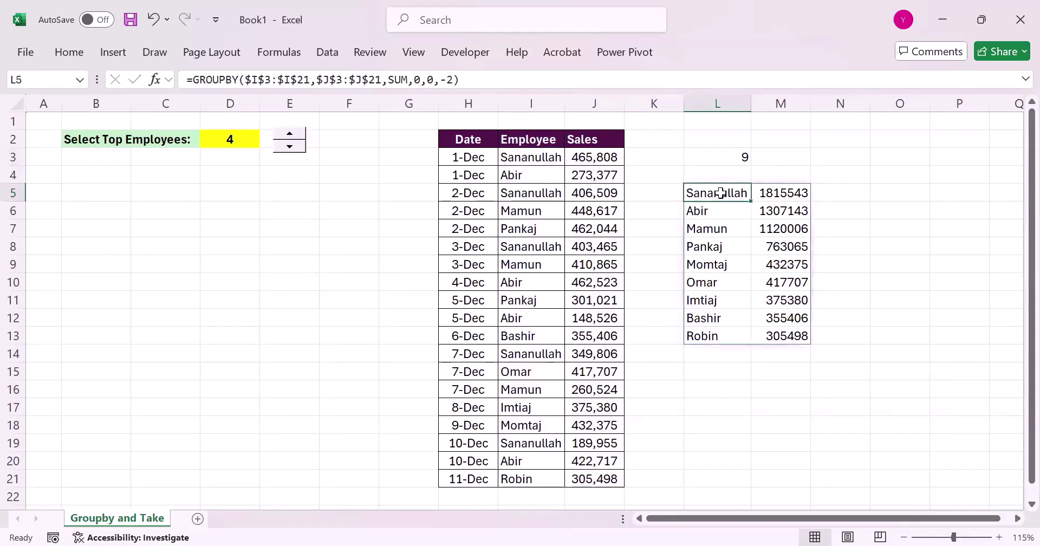
click(772, 193)
drag(771, 286, 773, 337)
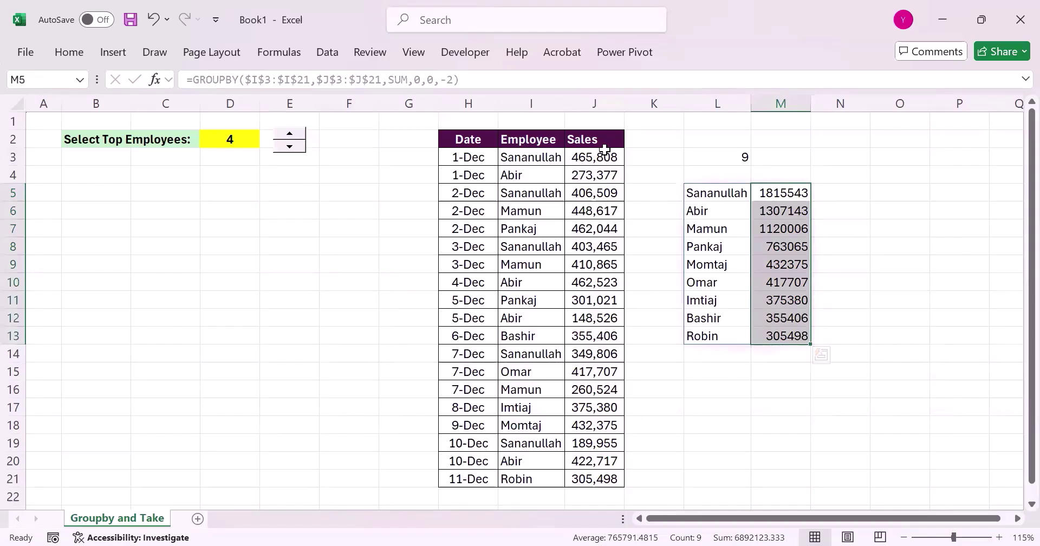
click(122, 171)
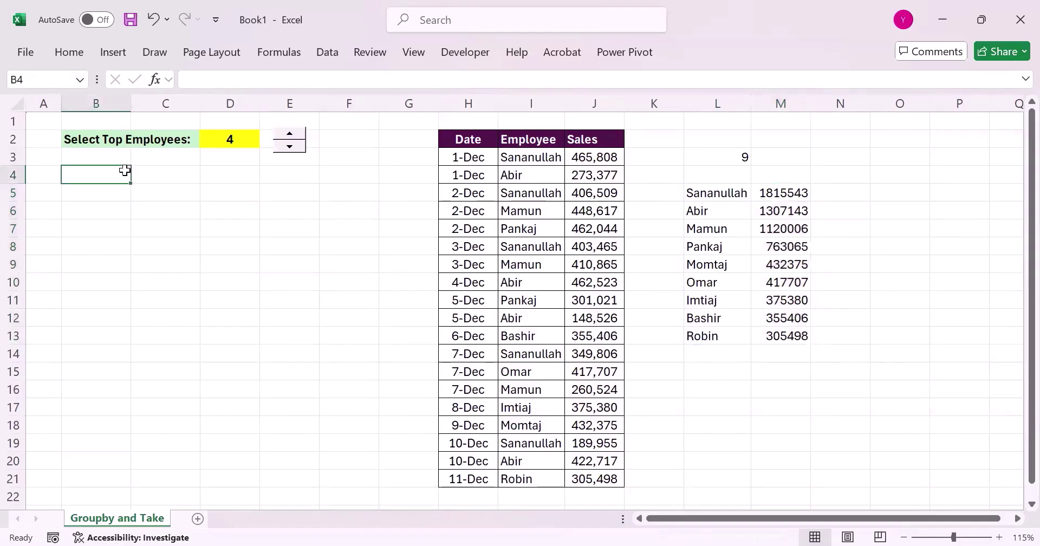
Step: Step the top-employee count in D2 down and up with the spin button, ending at 5
click(234, 139)
click(290, 147)
click(291, 147)
click(289, 134)
click(289, 133)
Step: Wrap the L5 formula in TAKE with D2 as the row count: =TAKE(GROUPBY($I$3:$I$21,$J$3:$J$21,SUM,0,0,-2),$D$2)
drag(713, 194, 780, 320)
click(709, 192)
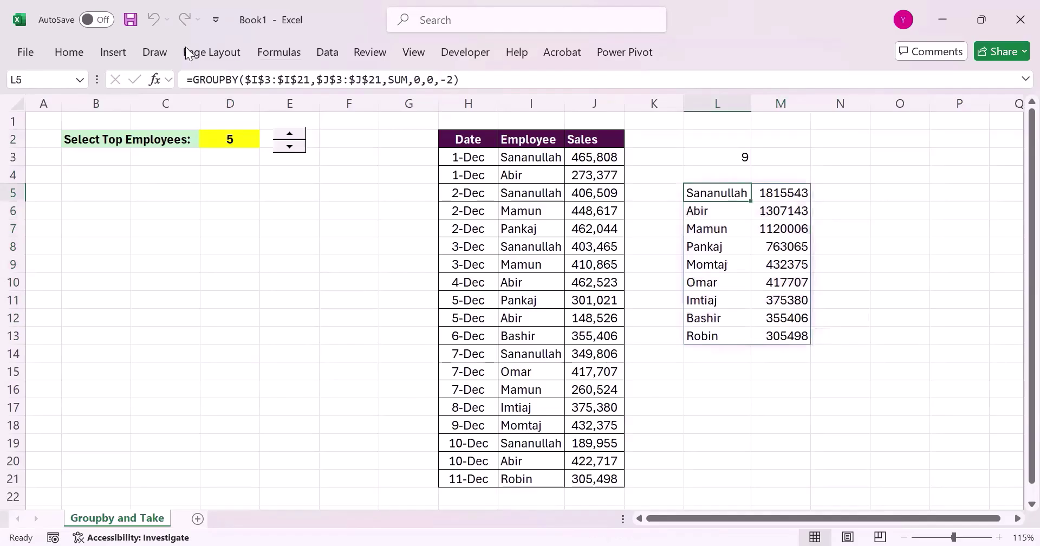
click(193, 79)
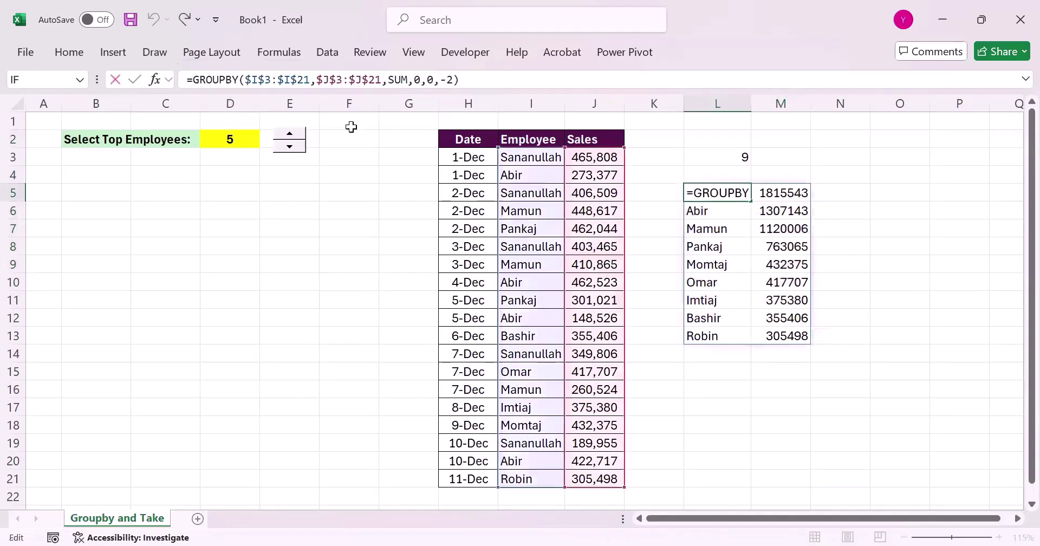
text(TAKE()
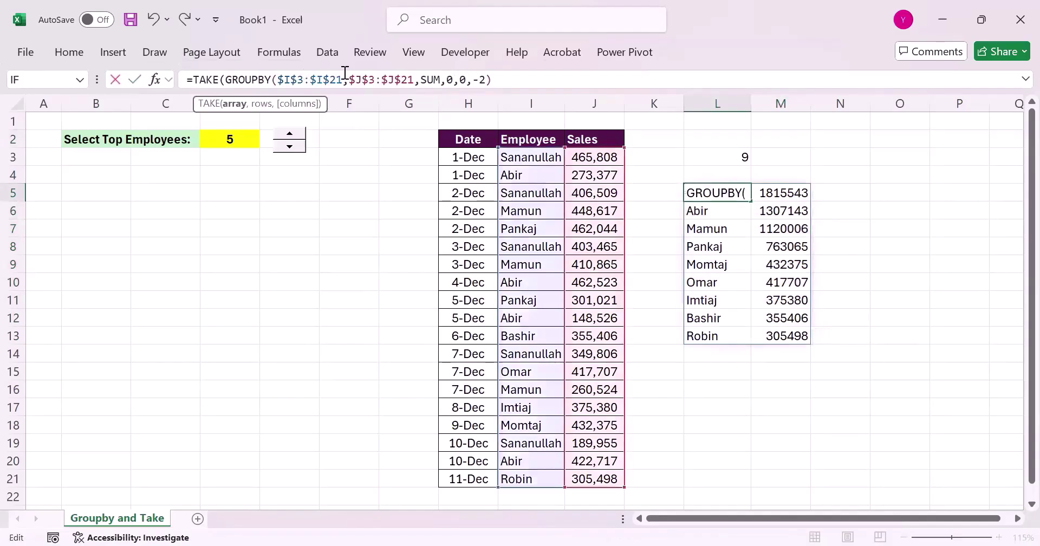
click(518, 76)
text(,)
click(209, 141)
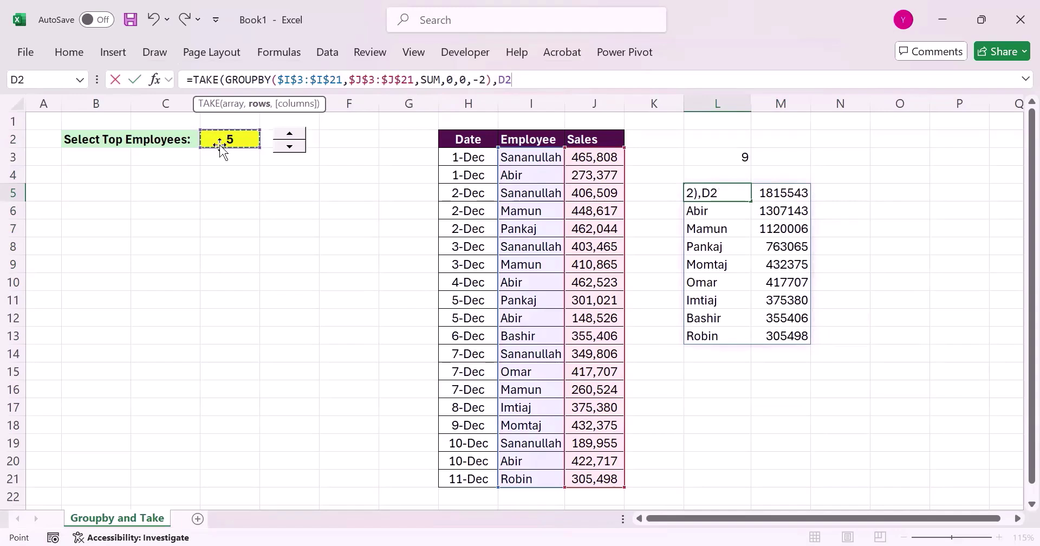
key(F4)
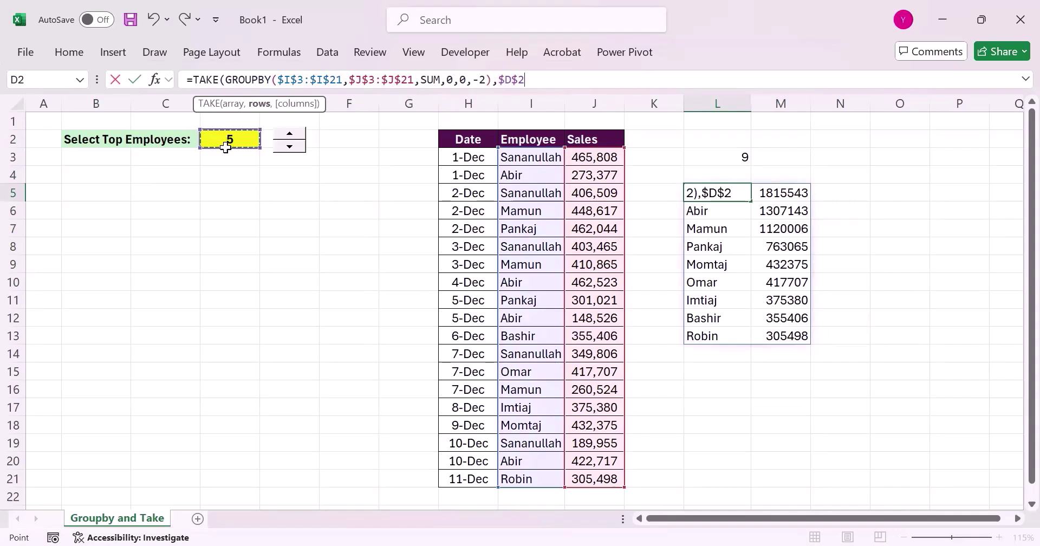
key(Return)
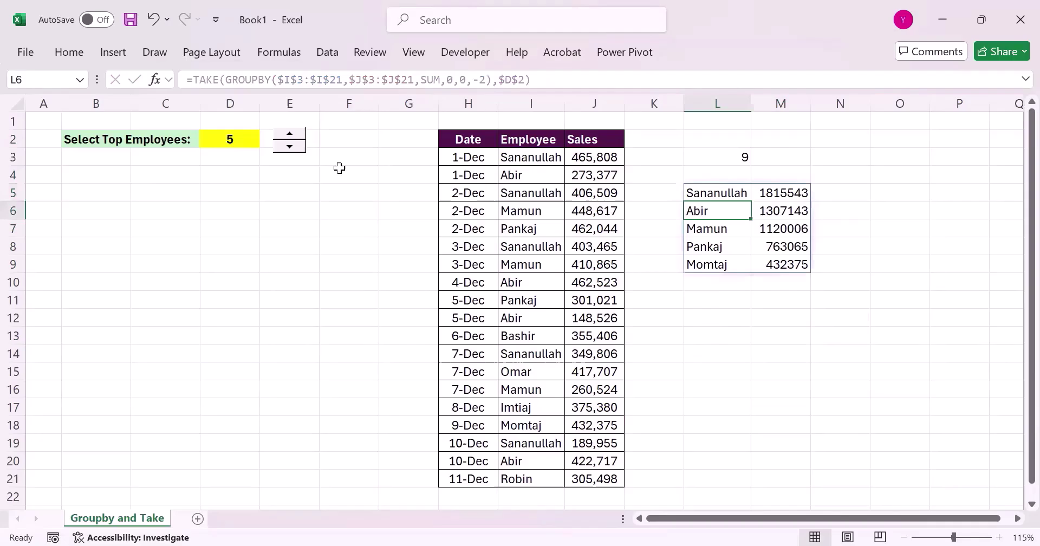
Step: Test the spin button on the grouped list, stepping the top-employee count up once and lowering it to 3
click(777, 193)
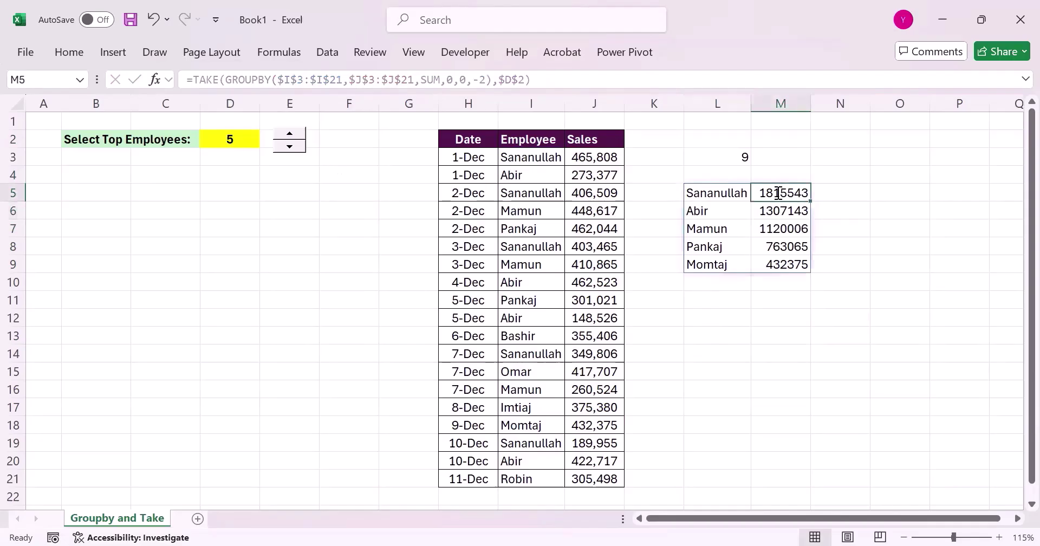
click(291, 136)
click(291, 149)
click(291, 152)
click(292, 151)
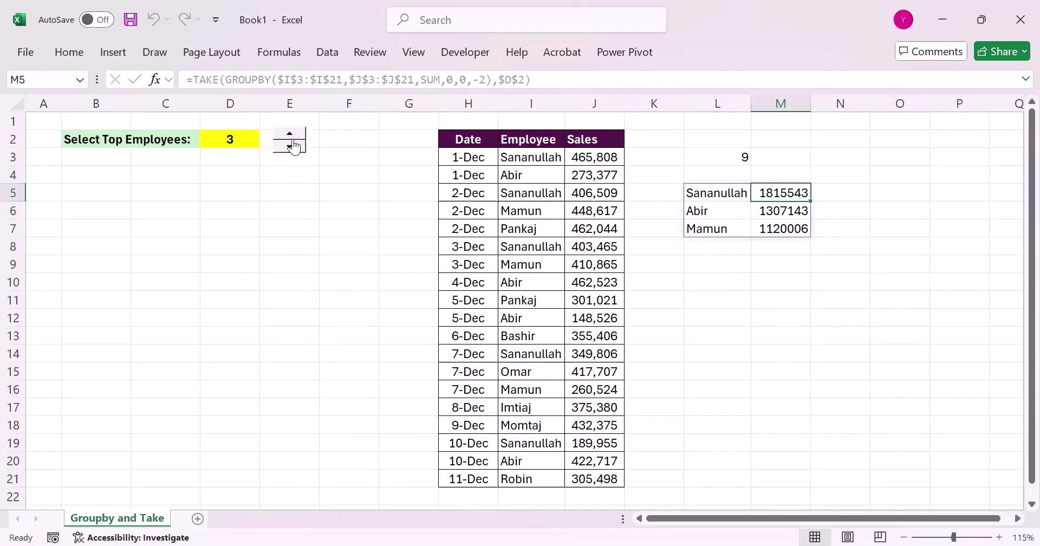
Step: Raise the top-employee count in D2 to 5 with the spin button
click(291, 136)
click(297, 137)
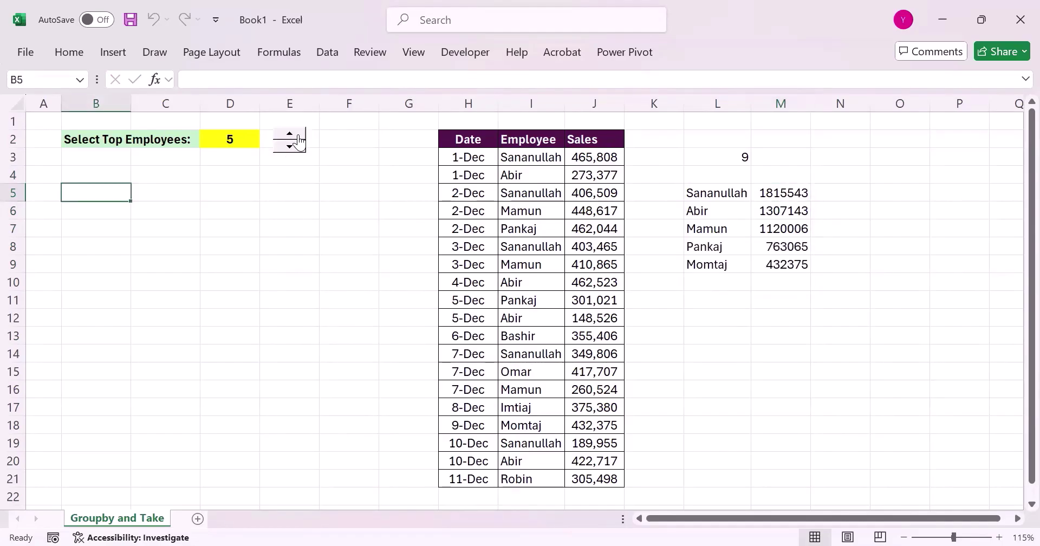
click(91, 173)
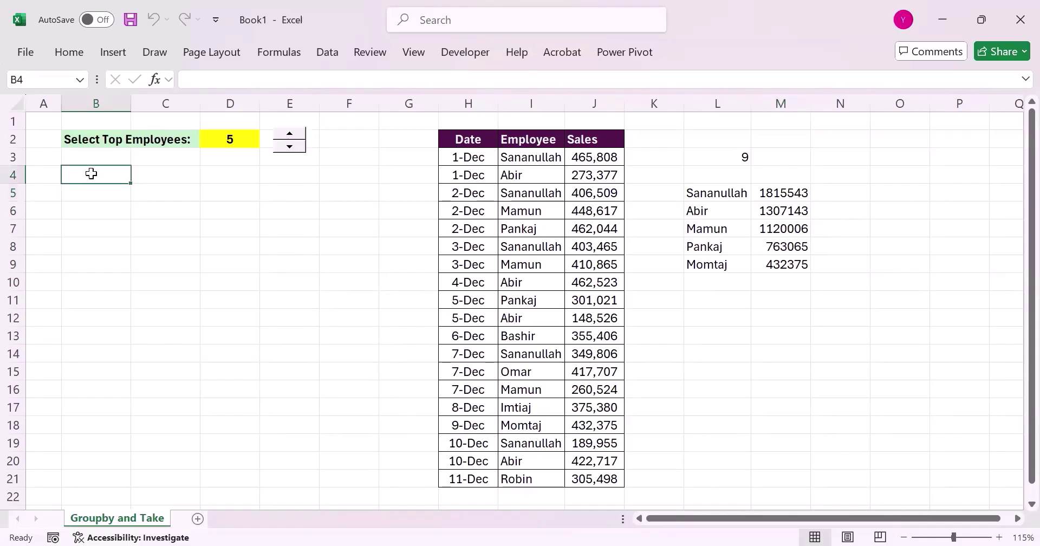
Step: Insert the recommended column chart from the grouped list at L5 and place it below the top-employee selector
click(731, 193)
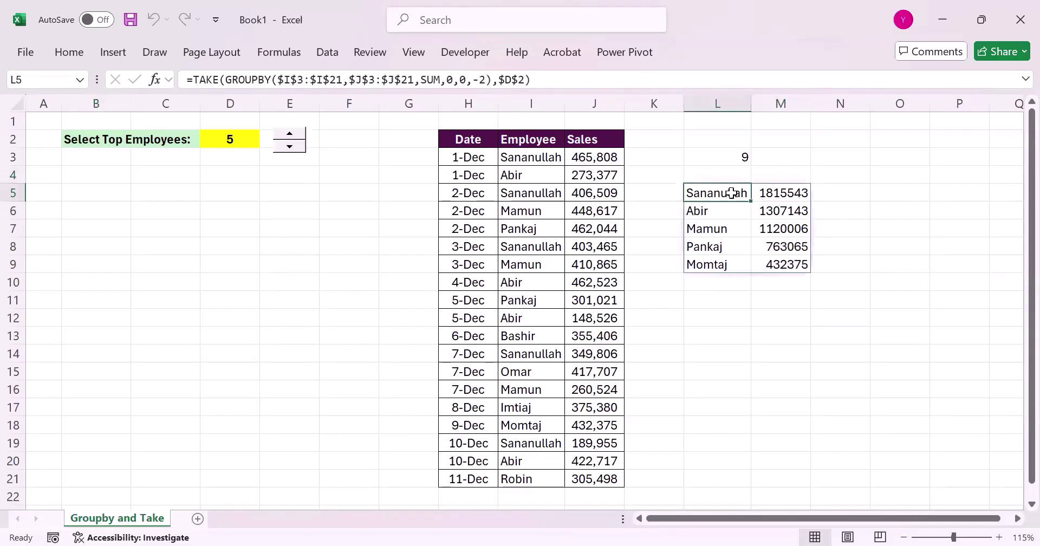
shift+click(791, 279)
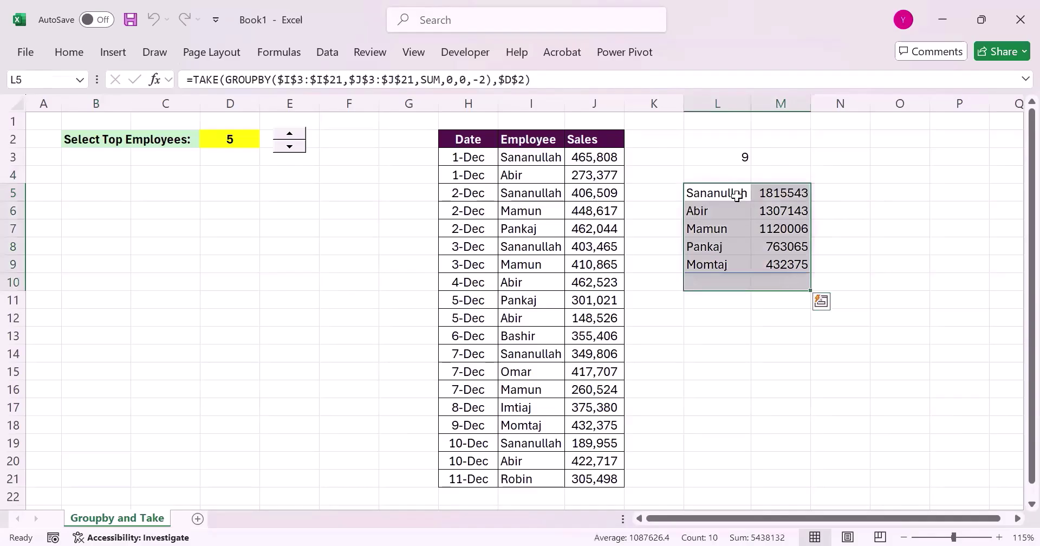
click(712, 190)
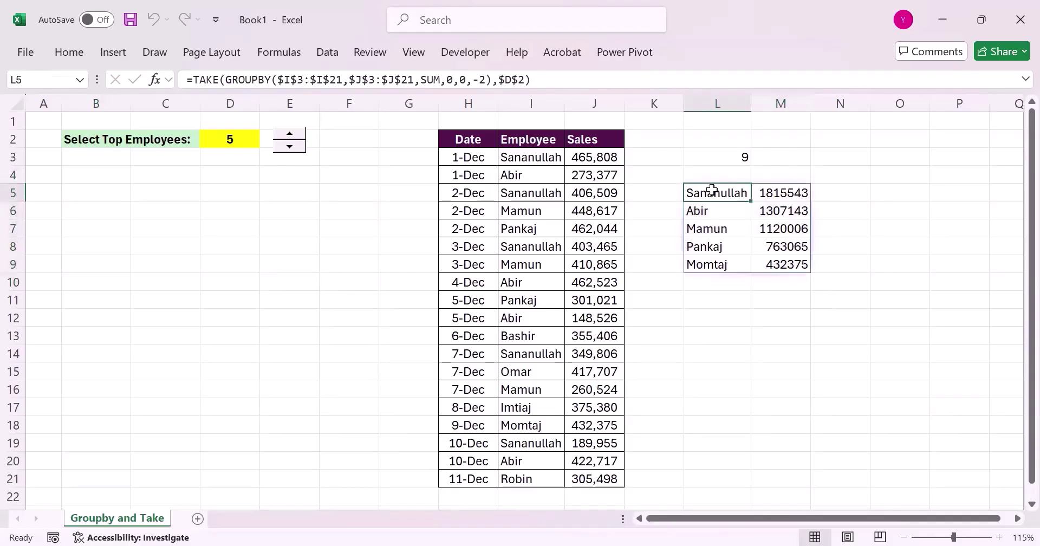
double_click(714, 196)
key(Escape)
click(117, 52)
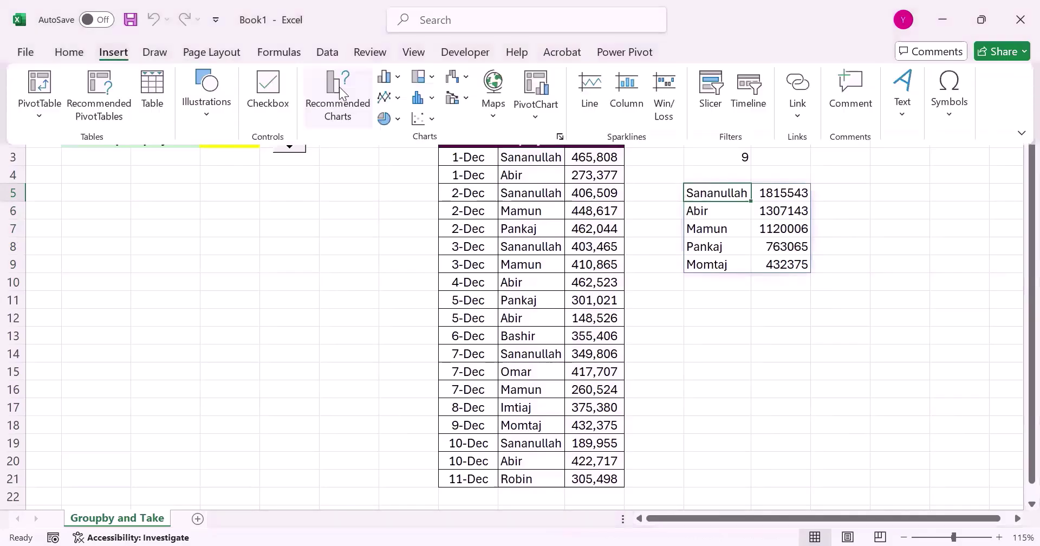
click(339, 87)
click(669, 499)
drag(397, 197, 390, 209)
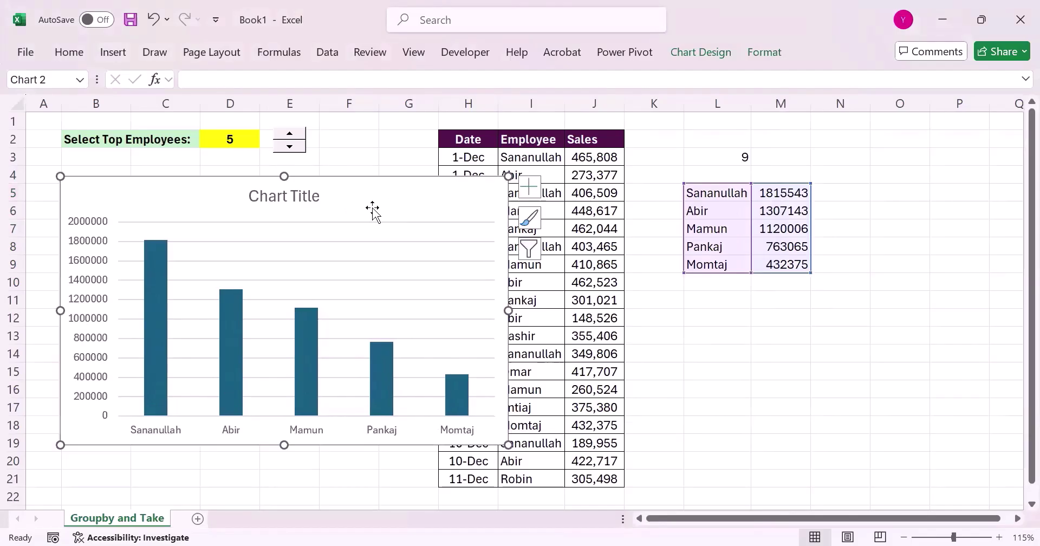
Step: Remove the vertical axis and the gridlines from the column chart
click(95, 264)
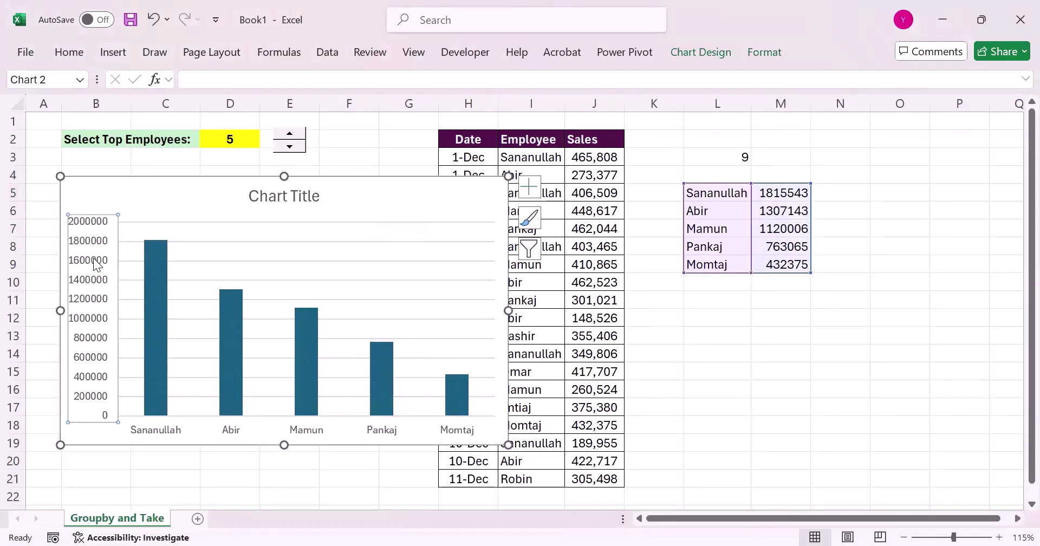
key(Delete)
click(289, 260)
key(Delete)
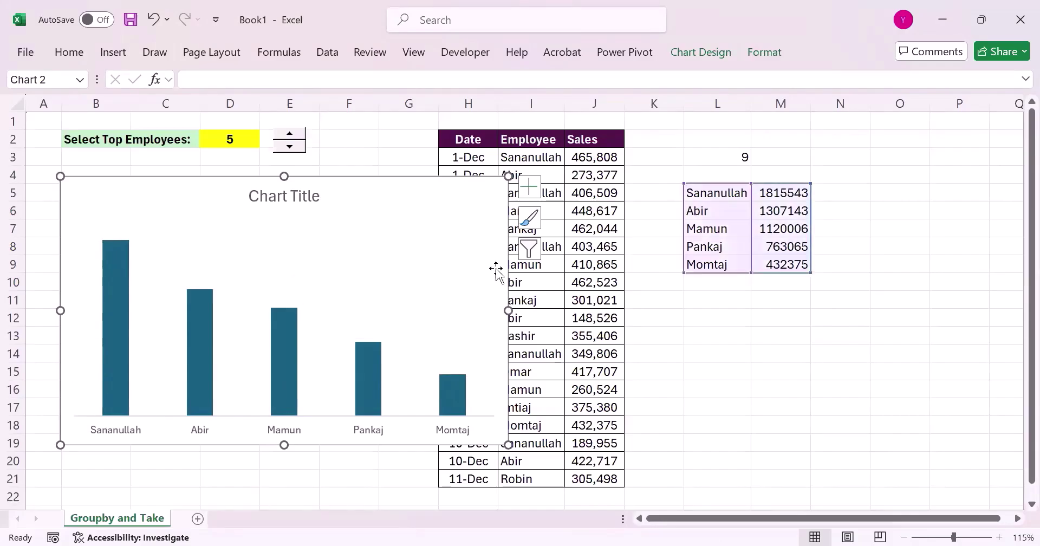
Step: Add data labels to the columns of the chart
click(539, 176)
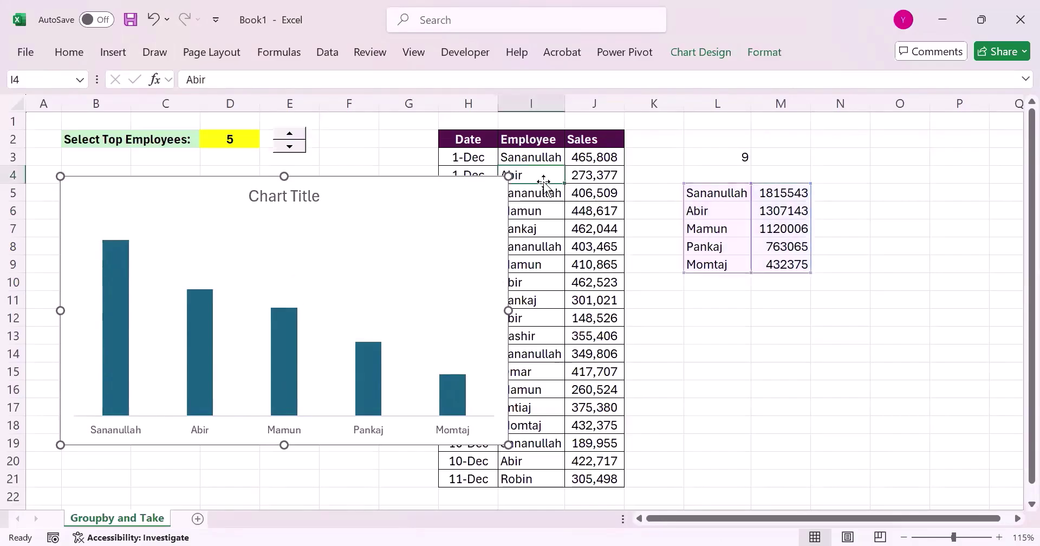
click(487, 198)
click(529, 187)
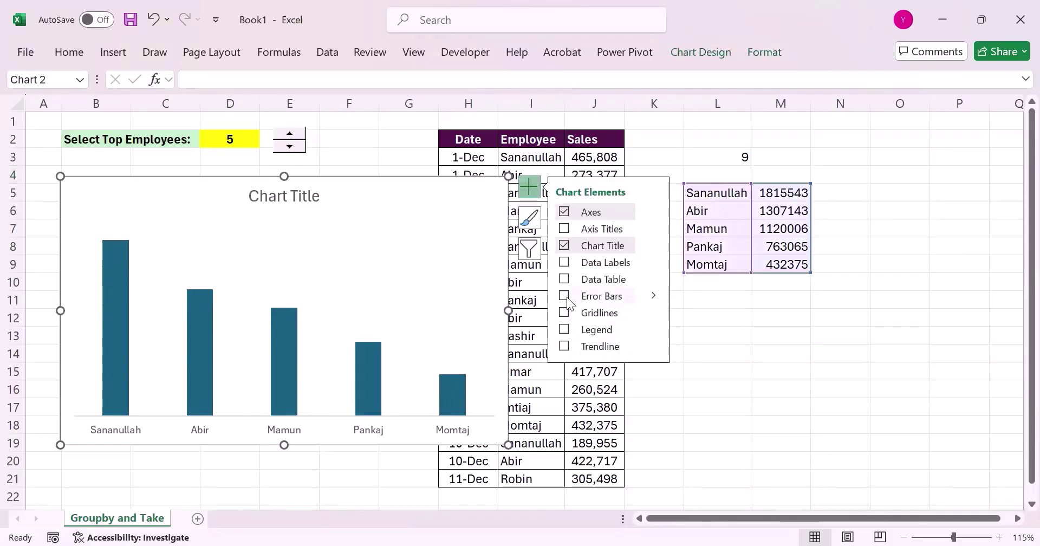
click(564, 262)
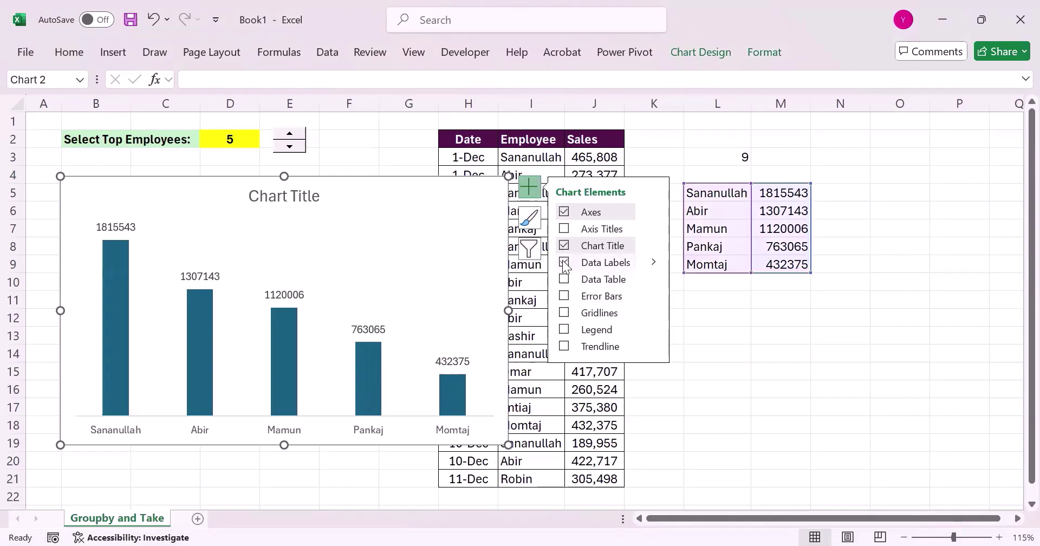
click(476, 250)
click(458, 204)
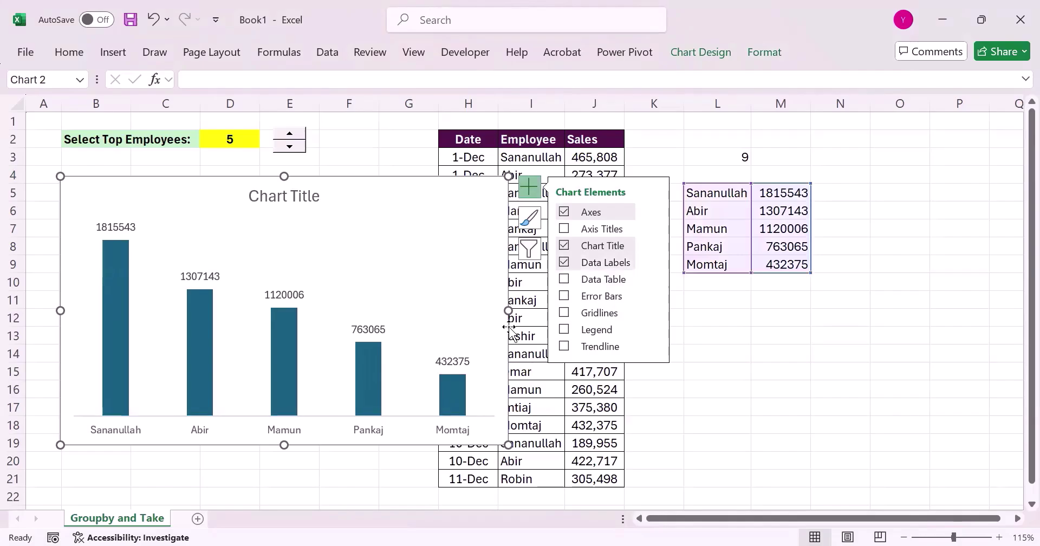
Step: Format the chart's data labels as Number with 0 decimal places and a thousands separator
click(126, 228)
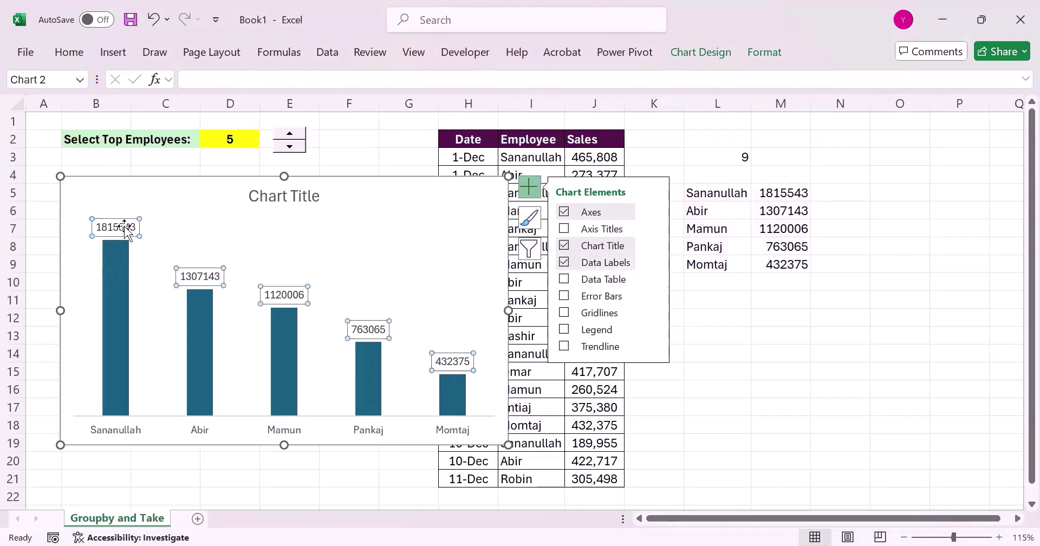
right_click(125, 228)
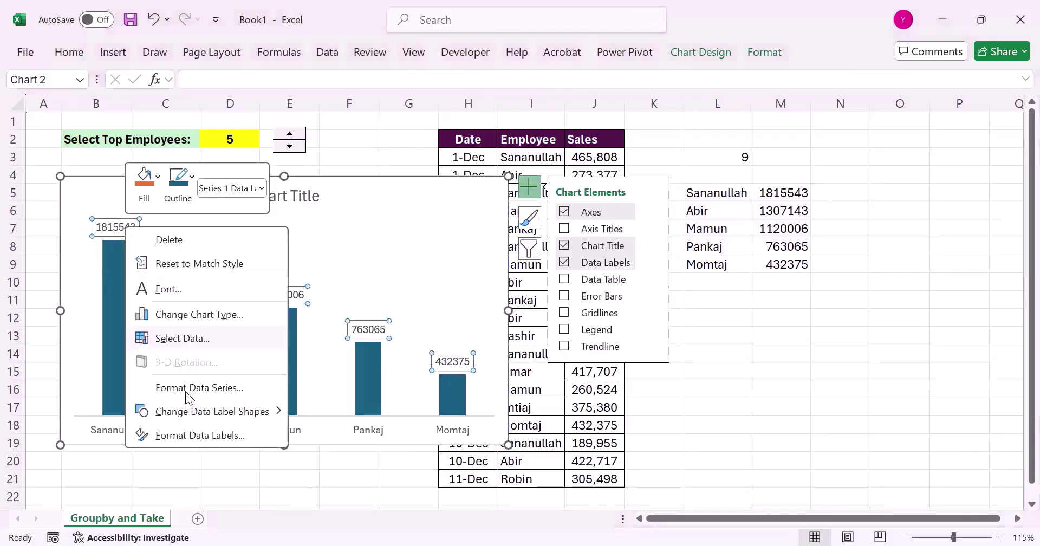
click(210, 440)
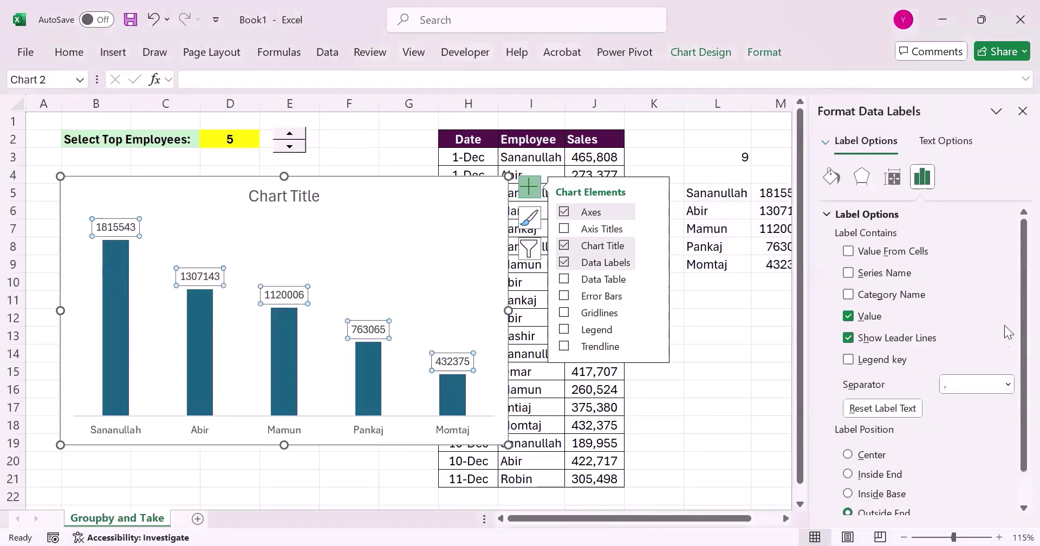
scroll(1014, 293, down, 2)
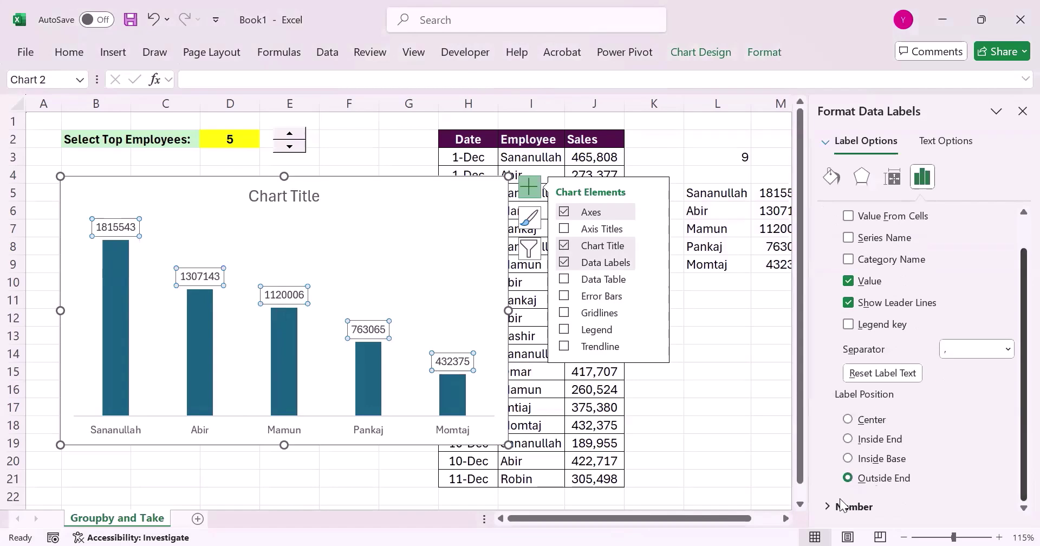
click(835, 511)
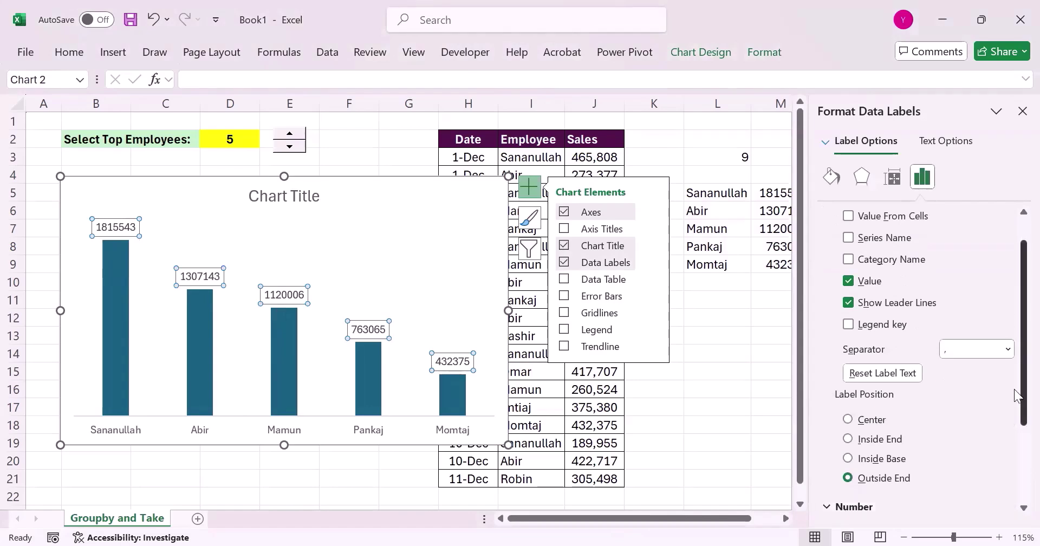
scroll(1014, 312, down, 5)
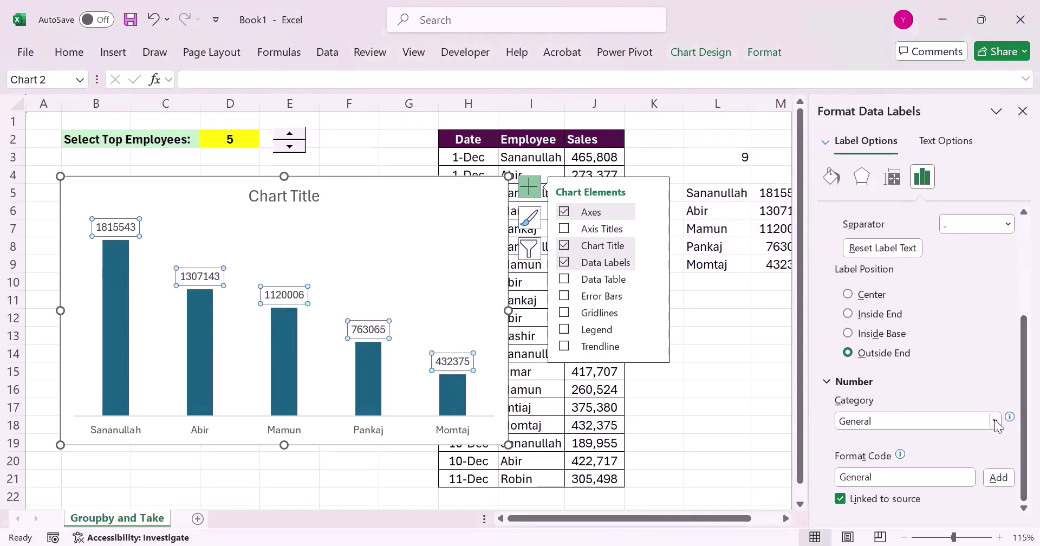
click(995, 422)
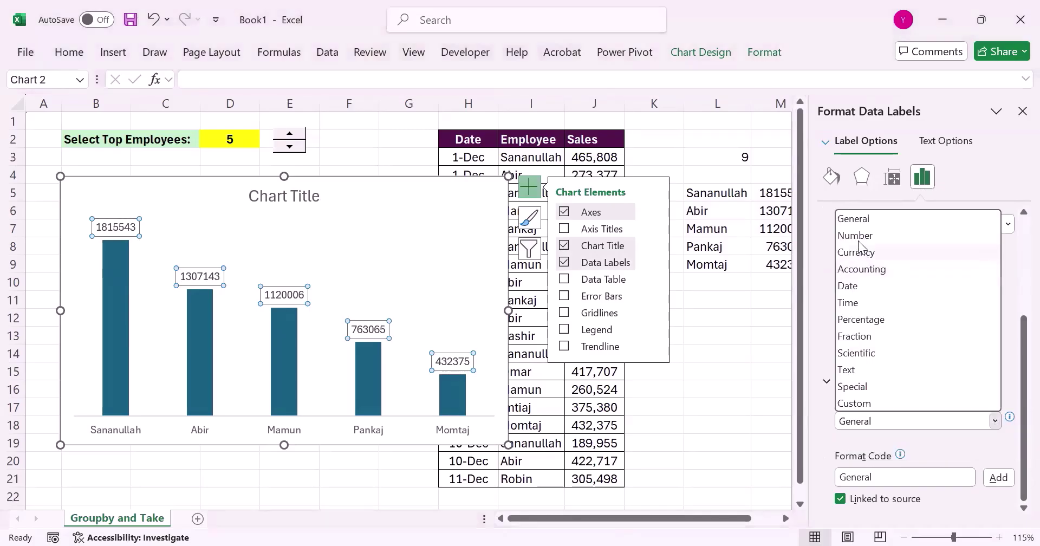
click(858, 237)
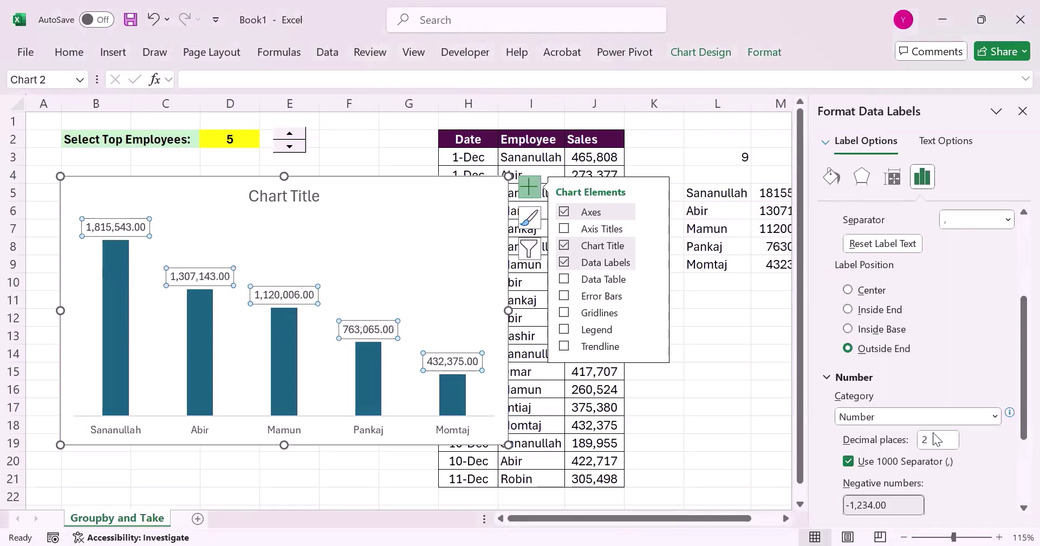
click(889, 443)
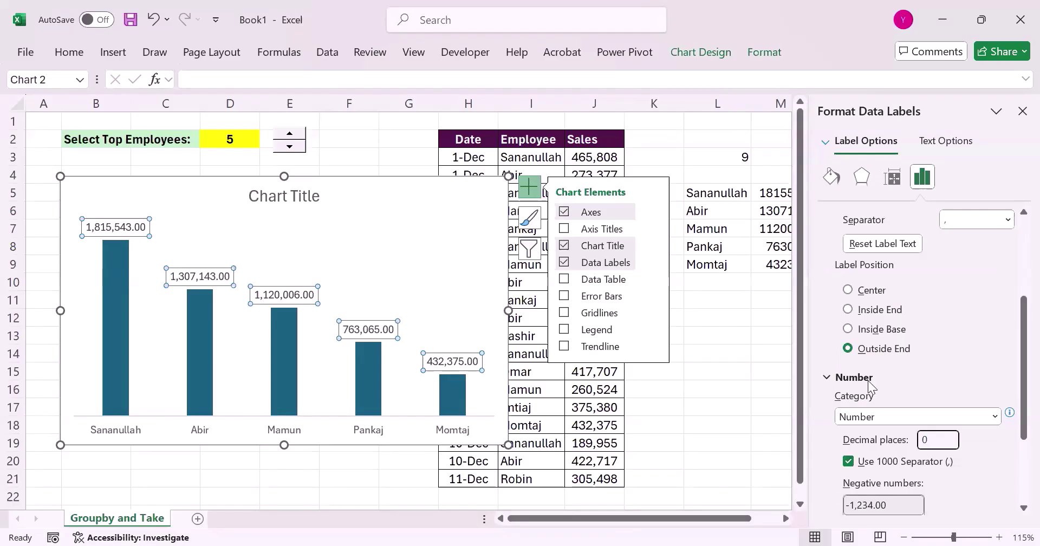
click(1023, 111)
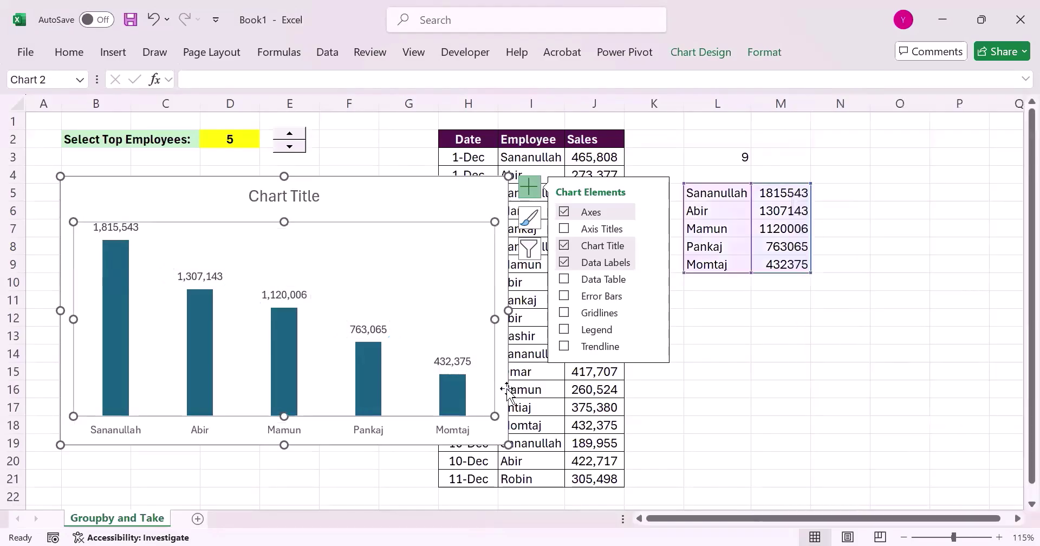
Step: Narrow the chart to fit beside the sales table, shift it slightly down, and make its data labels bold
click(507, 388)
drag(508, 444, 403, 439)
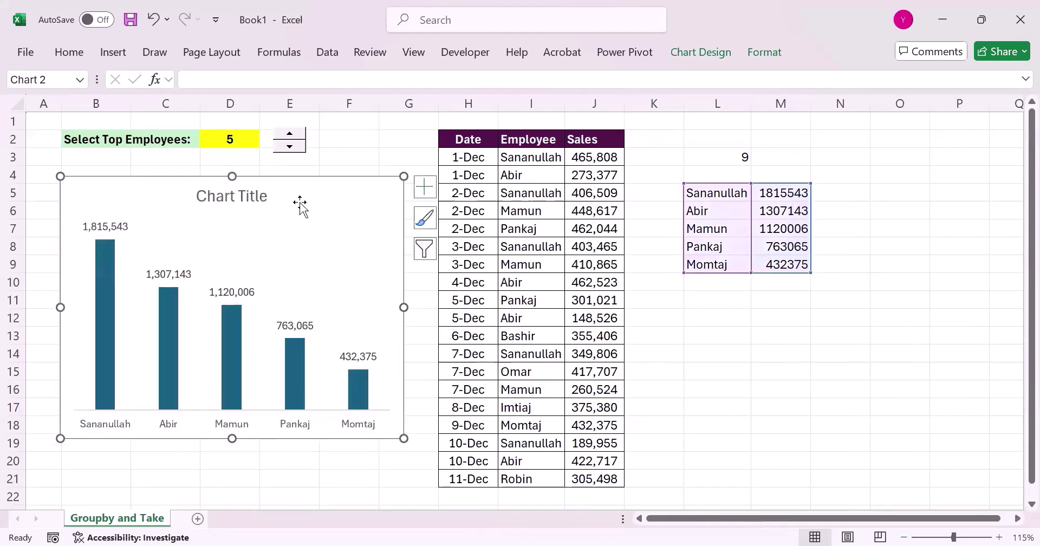
drag(299, 209, 299, 216)
click(180, 283)
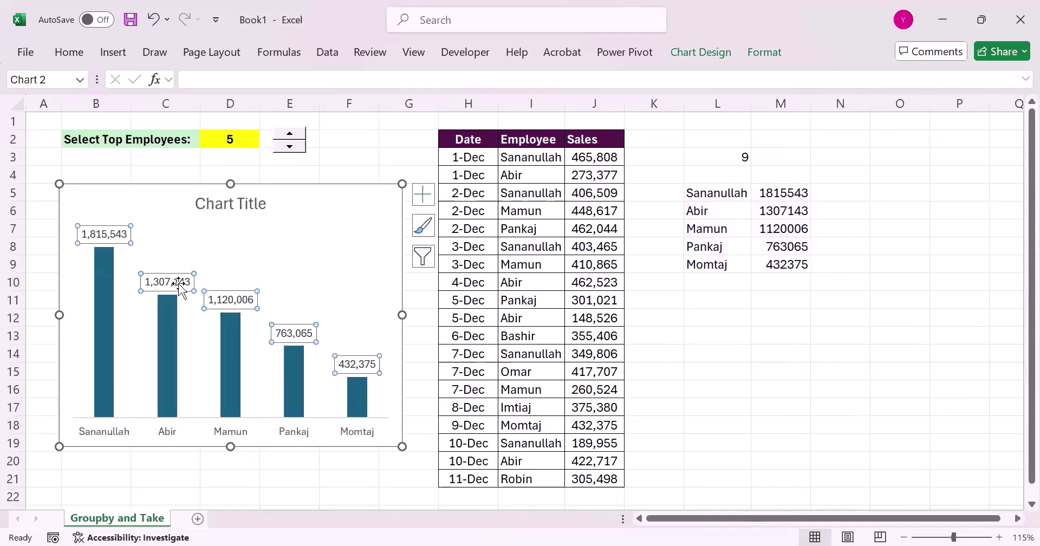
click(334, 211)
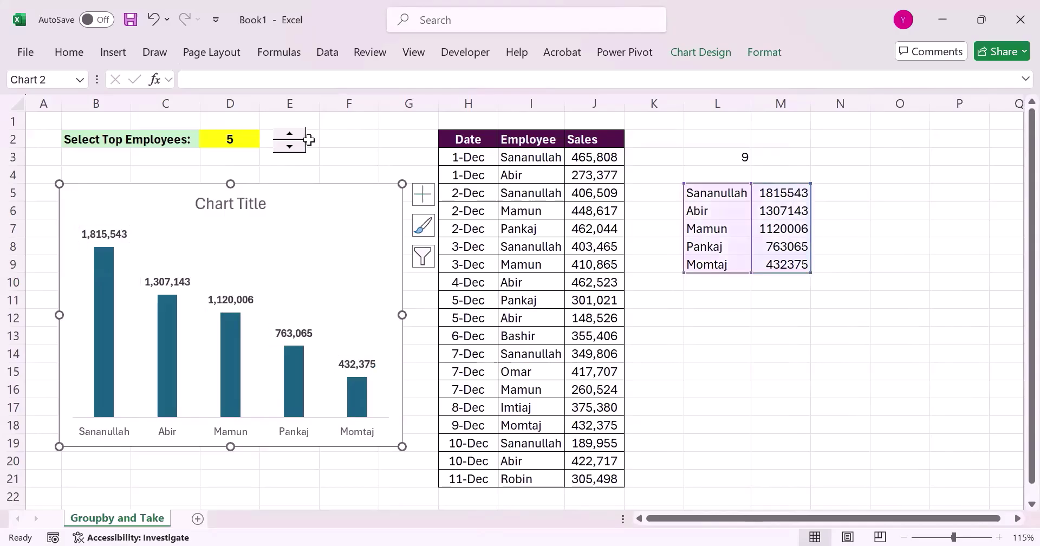
Step: Test the chart with the spin button, lowering the top-employee count to 3 and raising it to 4
click(290, 147)
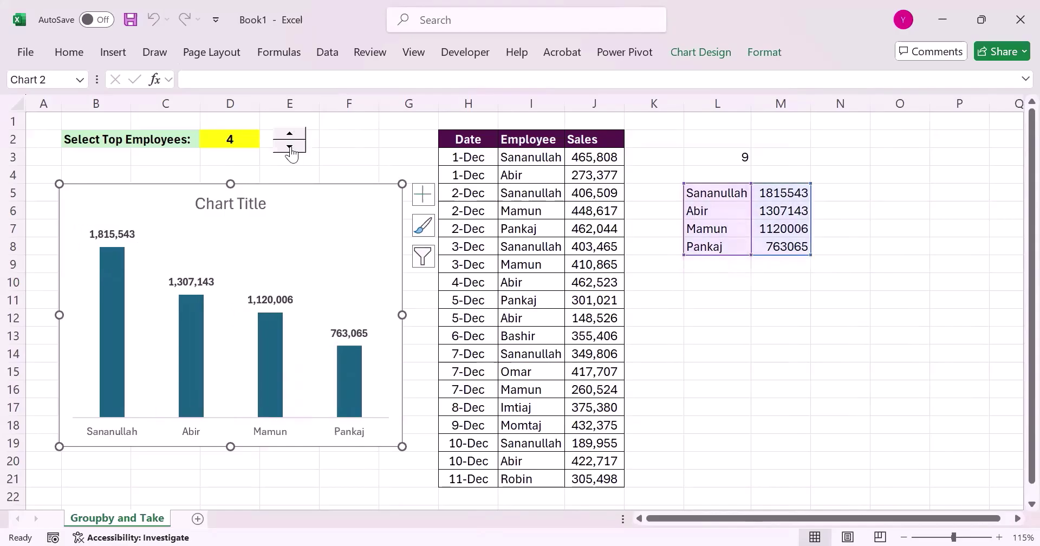
click(291, 147)
click(290, 133)
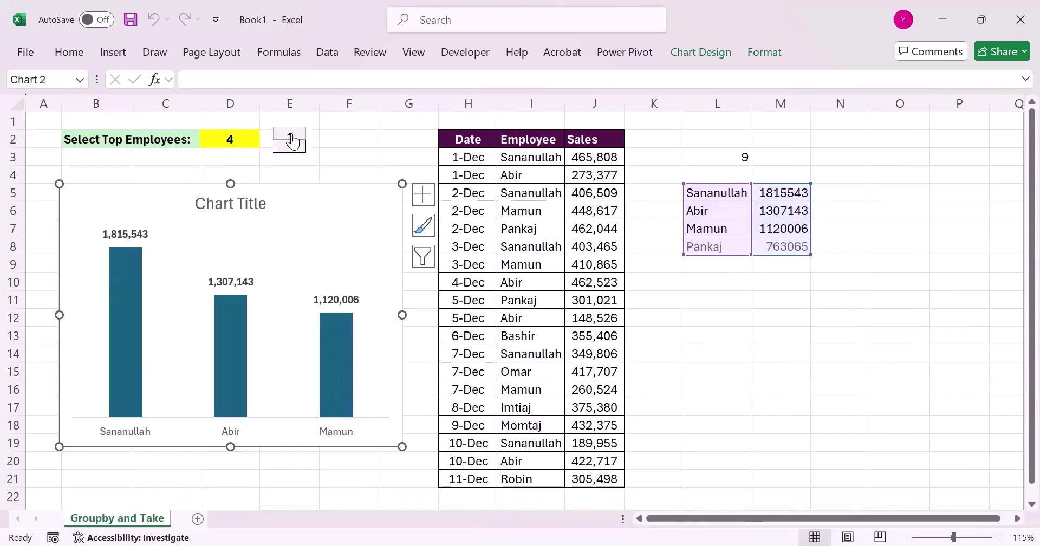
click(223, 172)
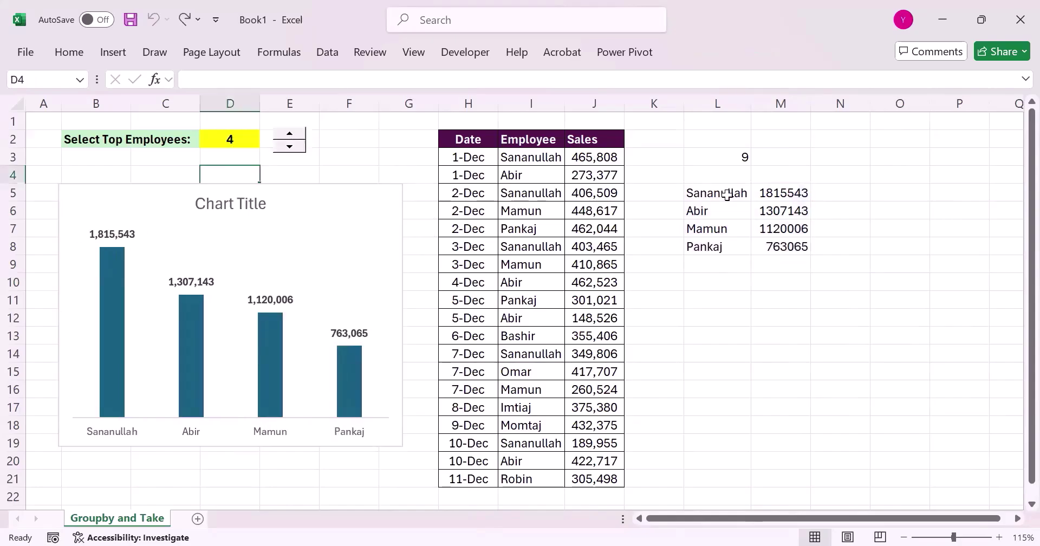
Step: Try hiding the helper columns L and M, and undo the change
drag(699, 148, 779, 262)
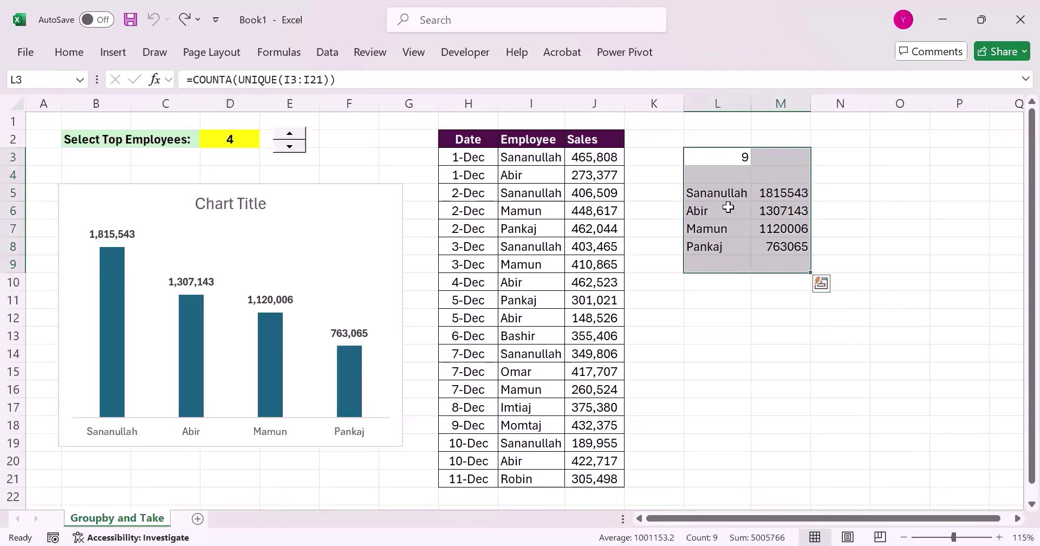
click(709, 209)
key(ctrl+space)
key(shift+Right)
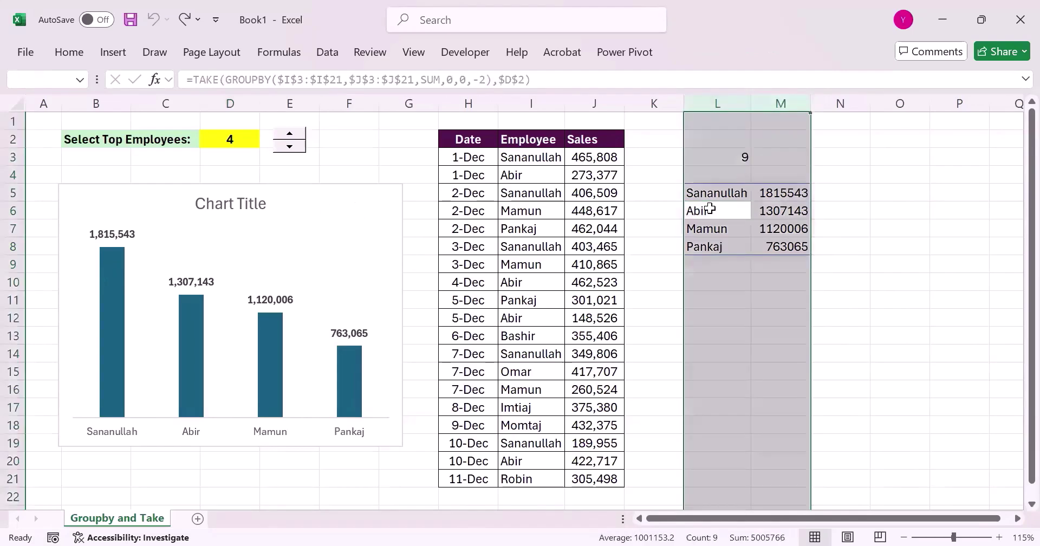
key(ctrl+0)
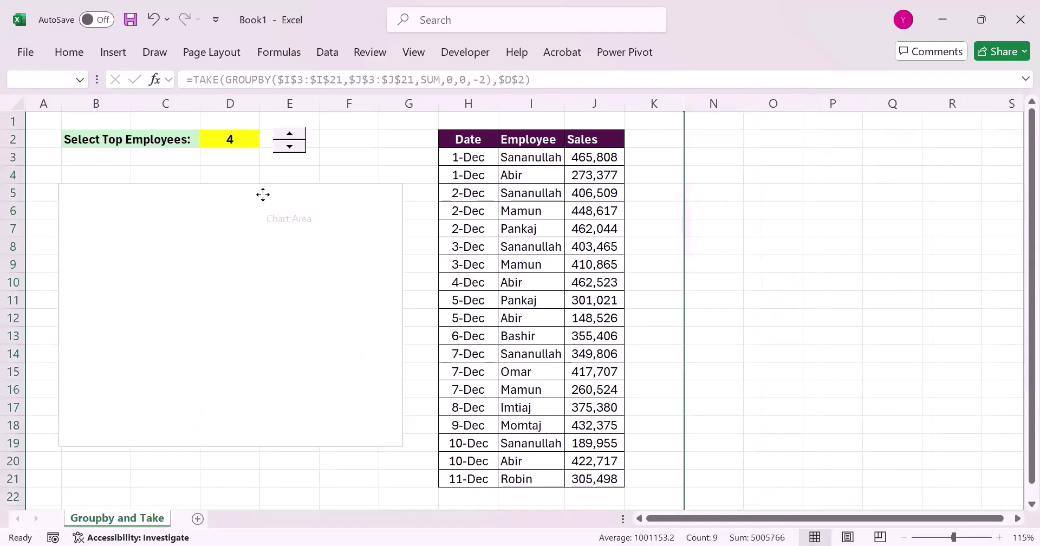
key(ctrl+z)
Step: Set the font color of the helper cells L3:M8 to white so their contents blend into the sheet
click(712, 192)
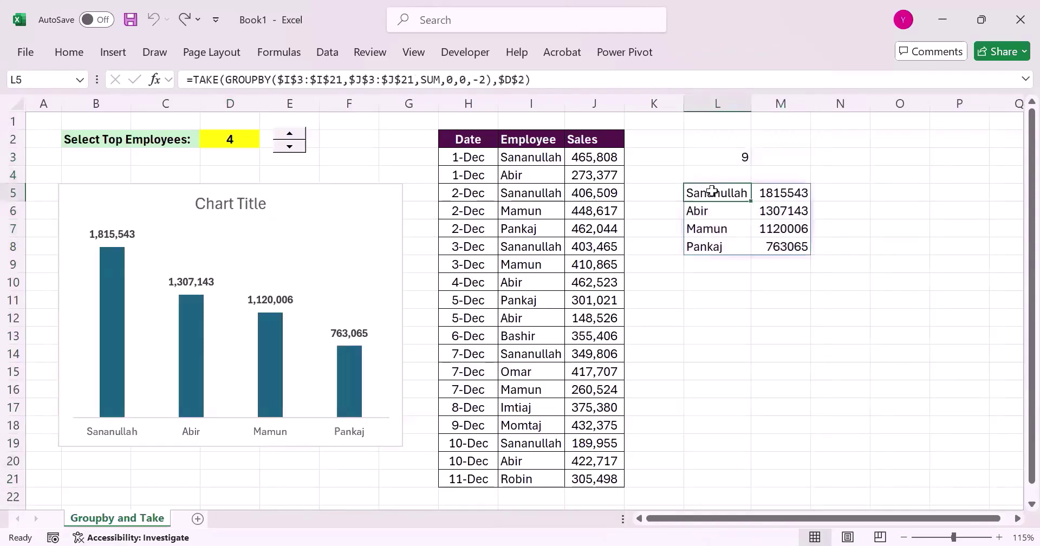
double_click(712, 191)
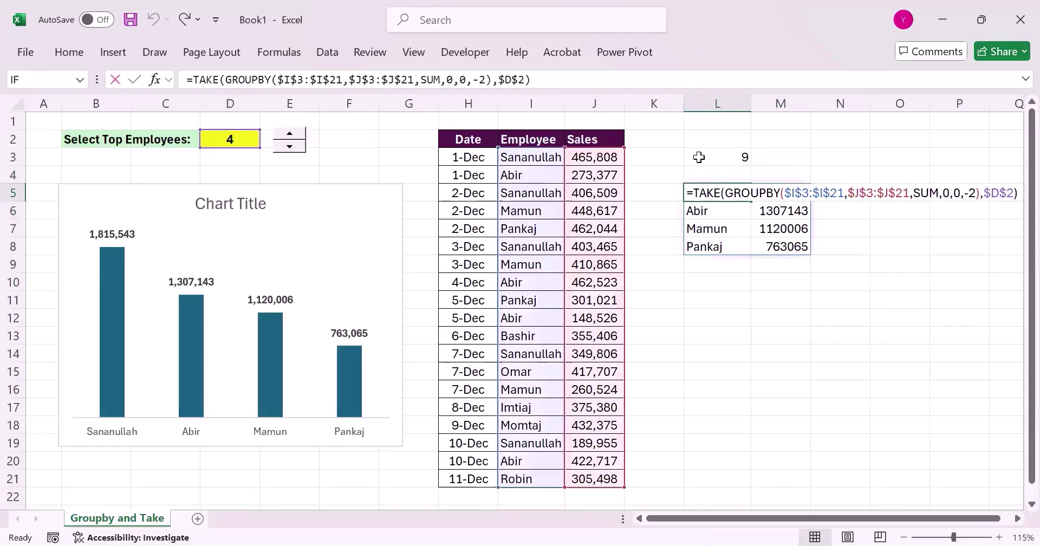
drag(699, 156, 780, 247)
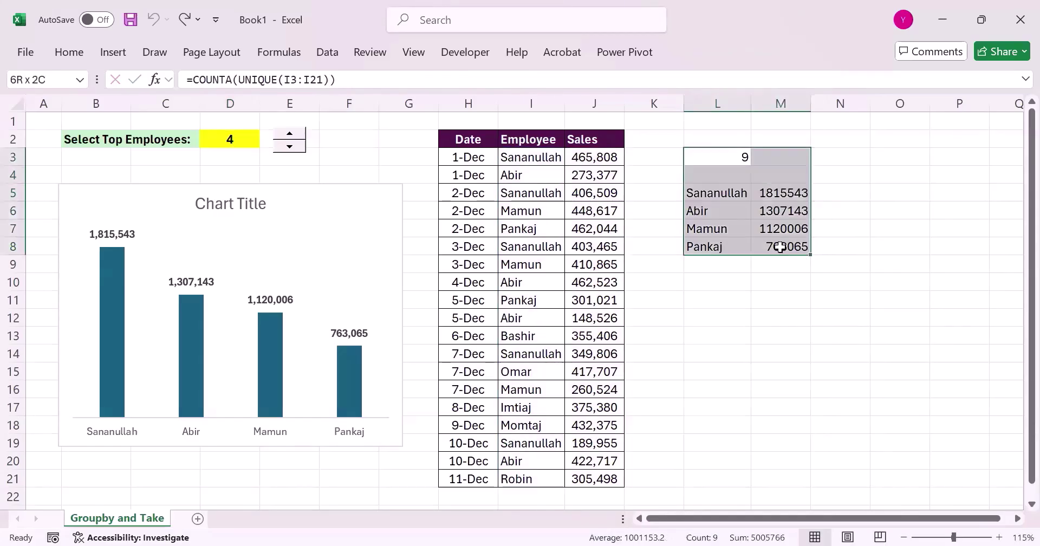
click(63, 58)
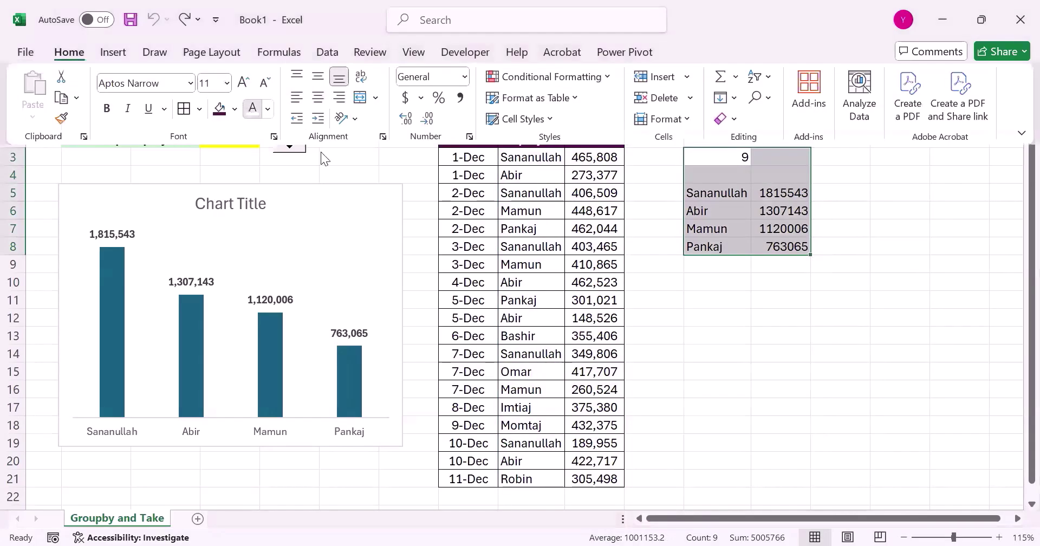
key(Delete)
key(Left)
key(Left)
key(Left)
key(Left)
key(Left)
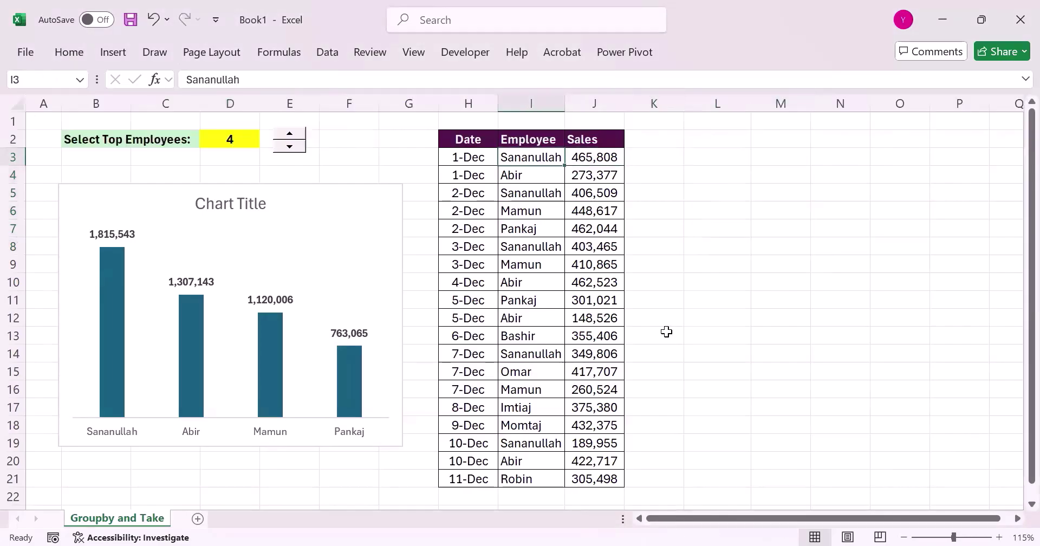
Step: Check the chart's response to the spin button by lowering the top-employee count to 3 and restoring it to 4
click(289, 147)
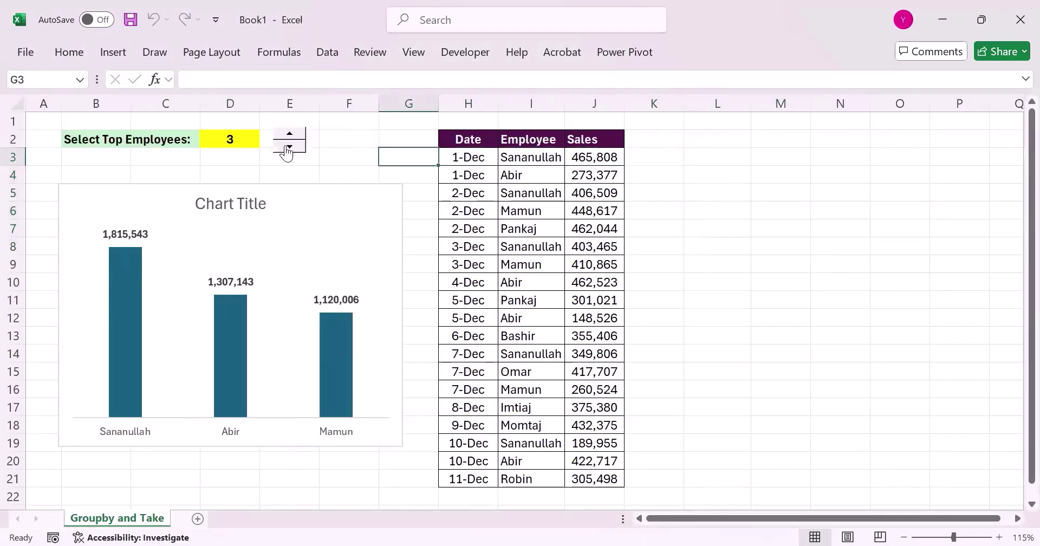
click(288, 136)
click(356, 157)
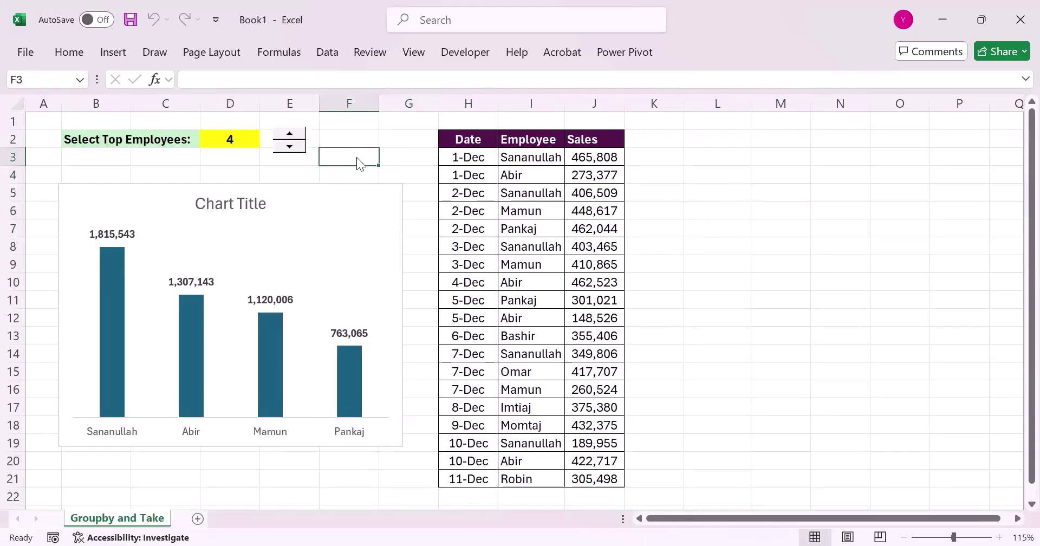
Step: Change the chart title to "Sales of Top Employees"
click(232, 203)
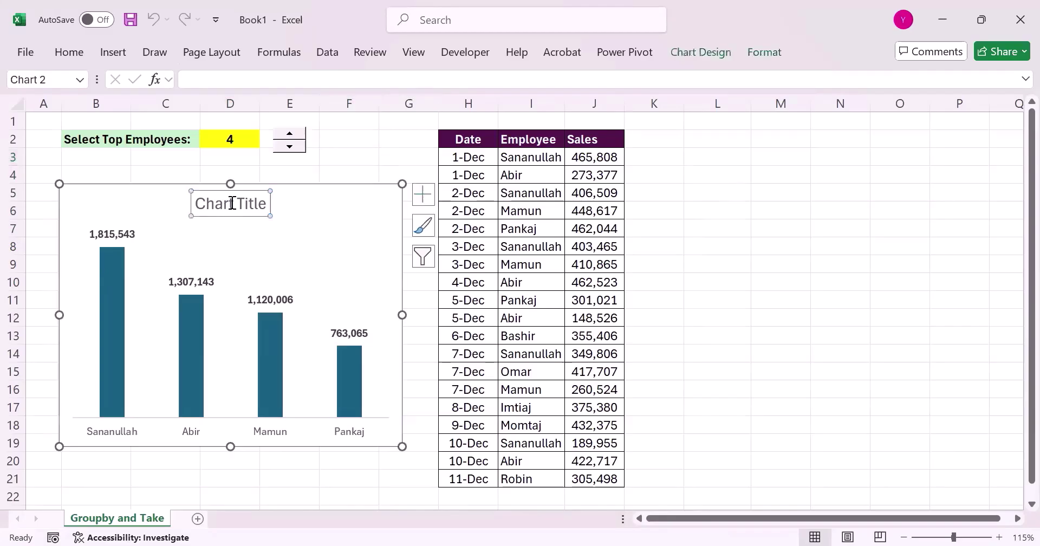
triple_click(232, 203)
text(Sales)
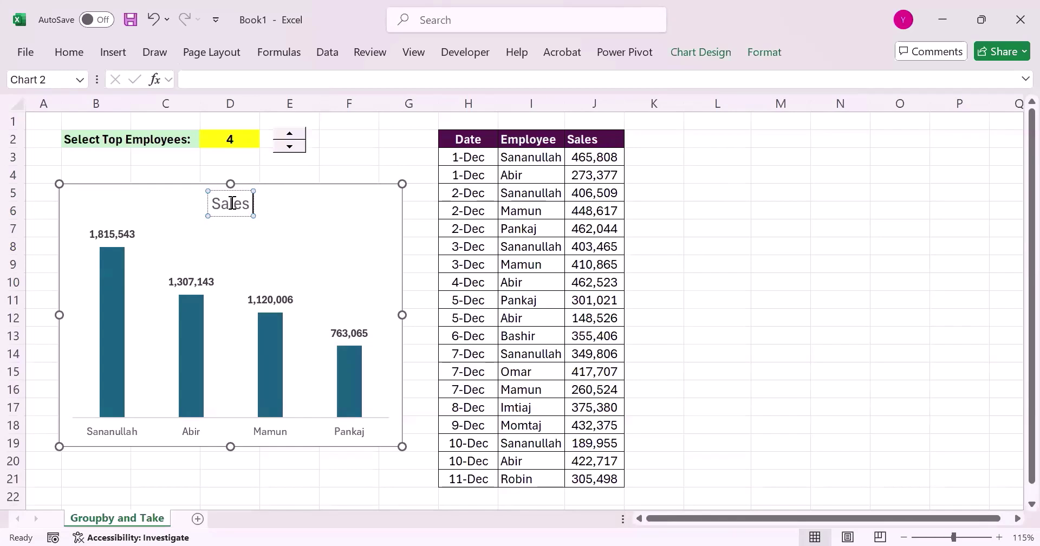
text( of Top Em)
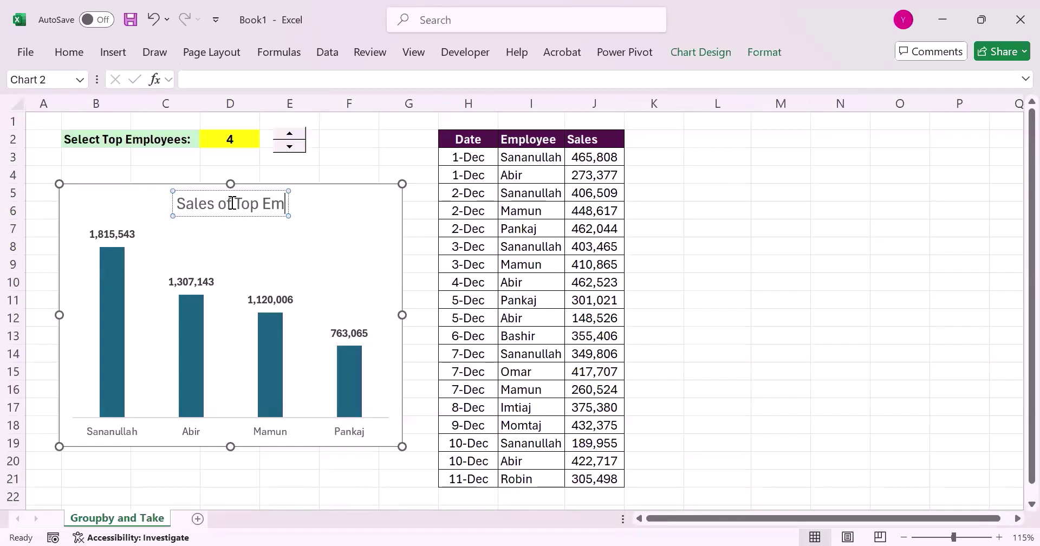
text(ployees)
Step: Make the chart title bold with a smaller font and move it to the chart's upper-left corner
triple_click(232, 203)
key(ctrl+b)
click(76, 54)
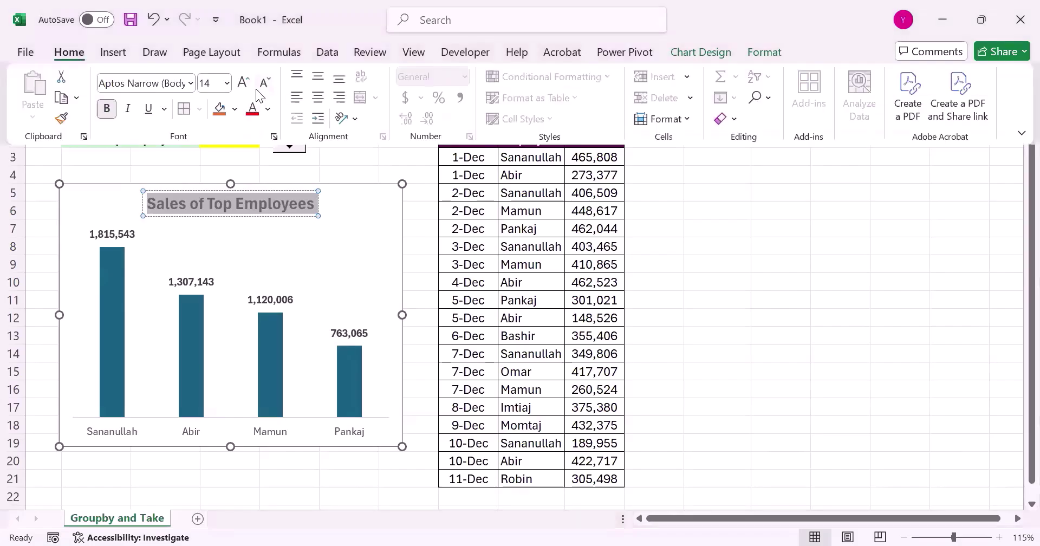
click(265, 82)
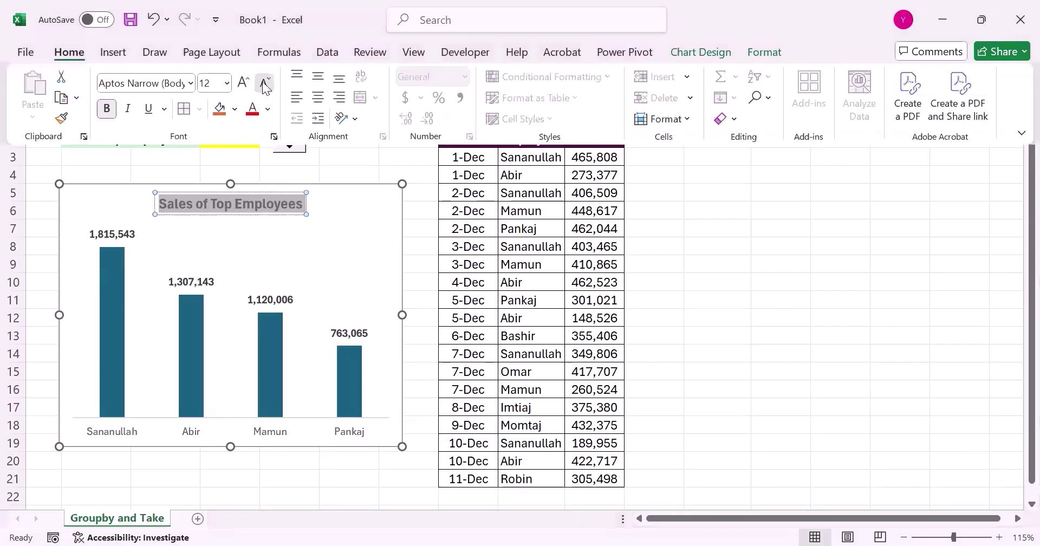
click(271, 214)
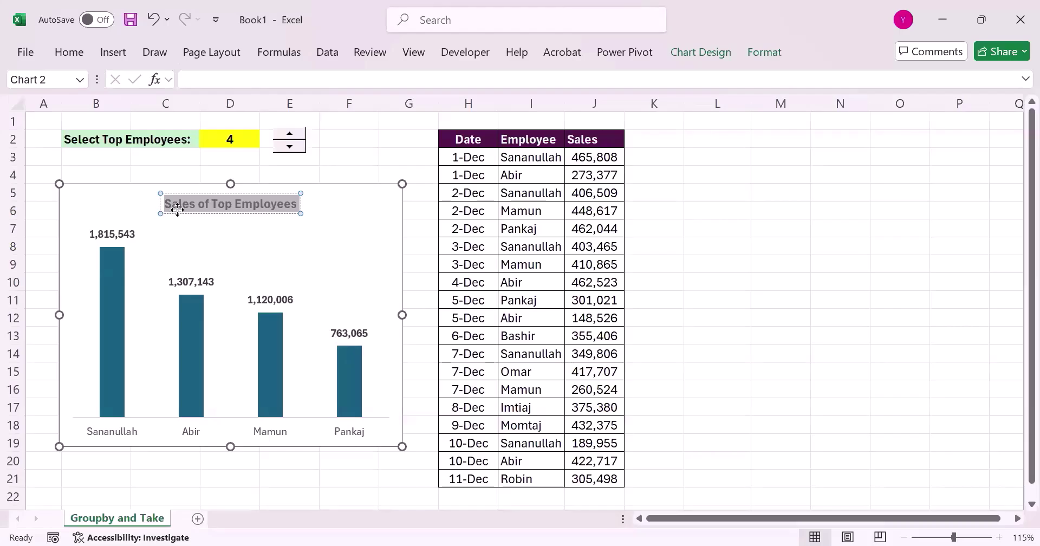
drag(177, 215, 85, 212)
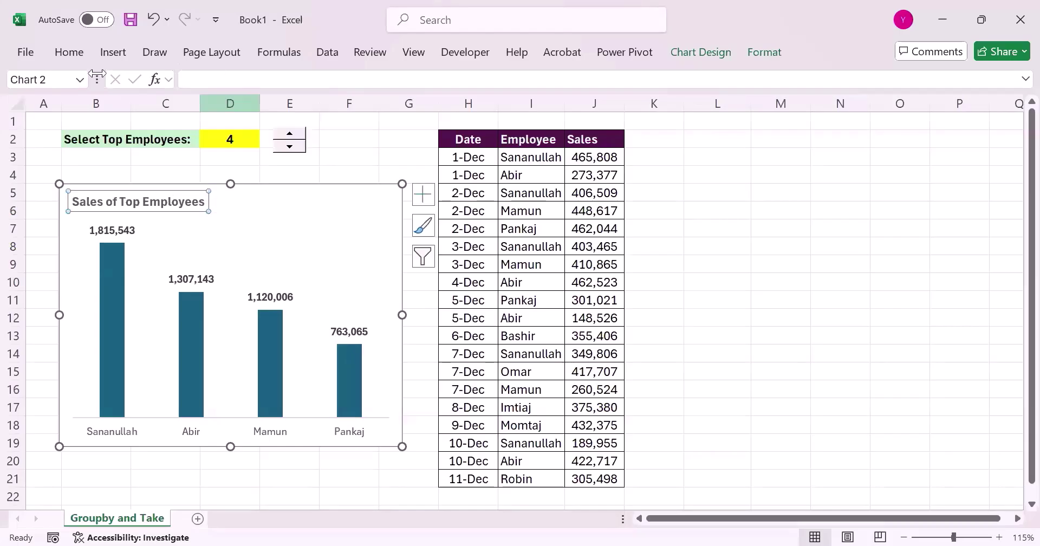
click(788, 235)
Step: Test the titled chart with the spin button, raising the top-employee count to 6 and lowering it back to 4
click(289, 135)
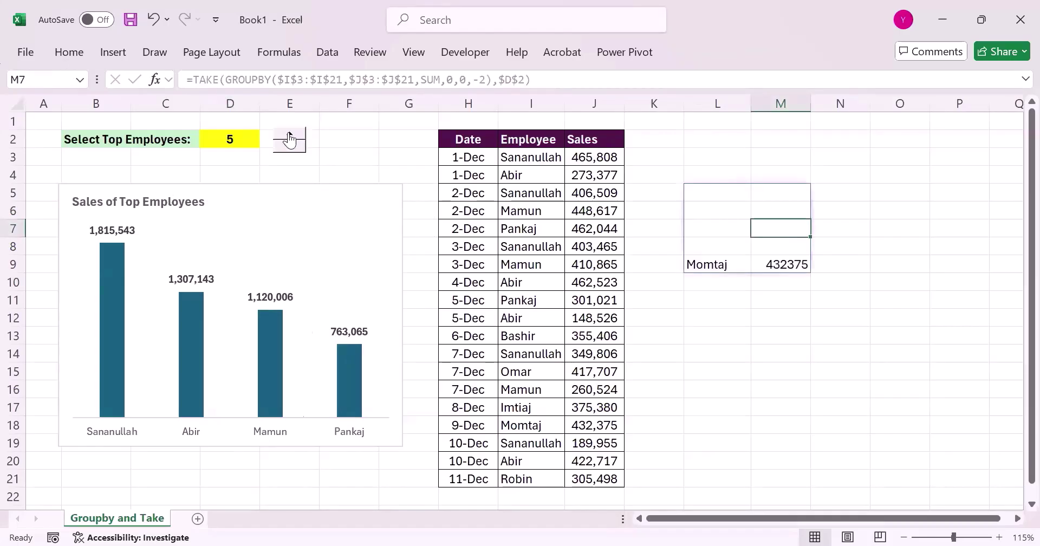
click(289, 134)
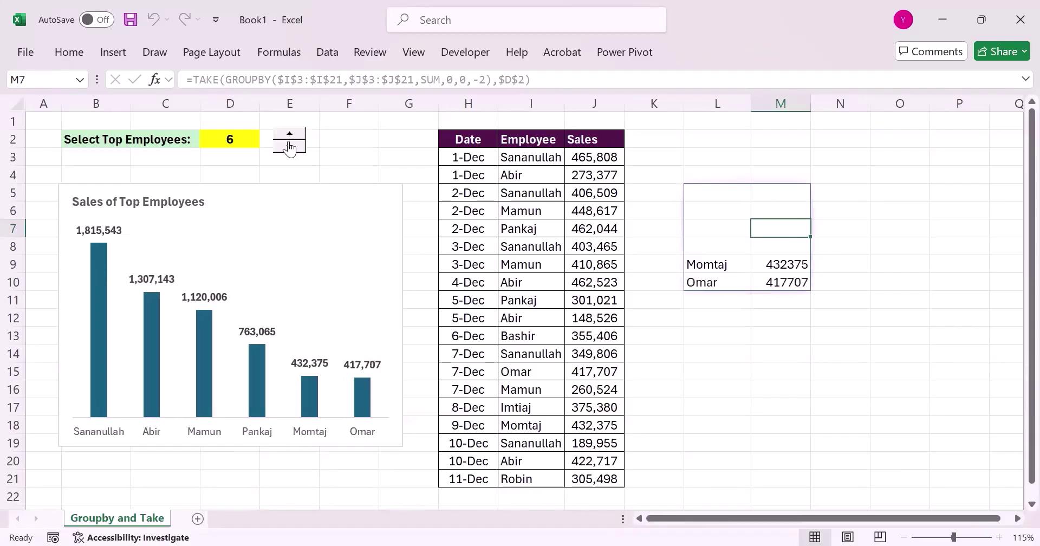
click(289, 147)
click(291, 147)
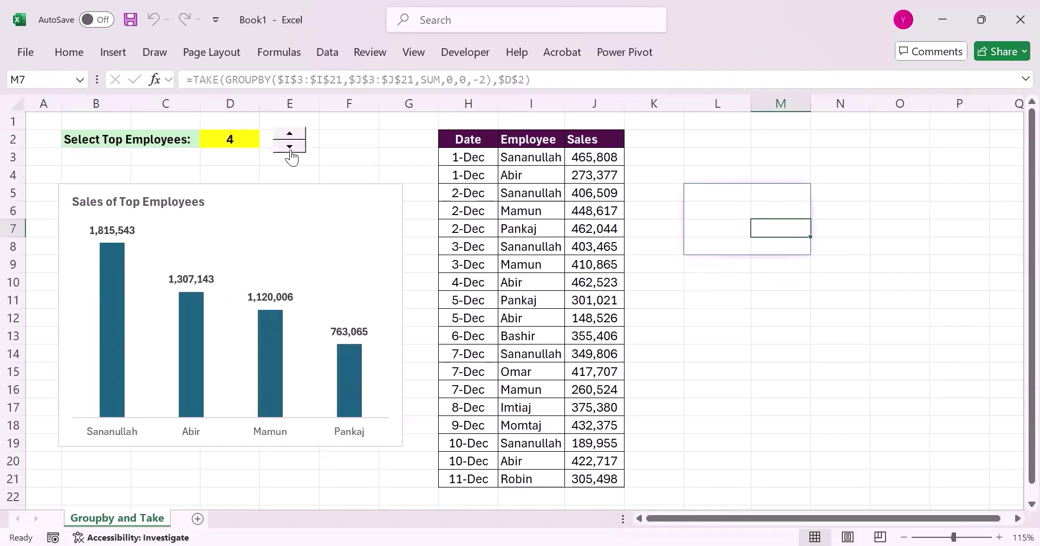
click(485, 141)
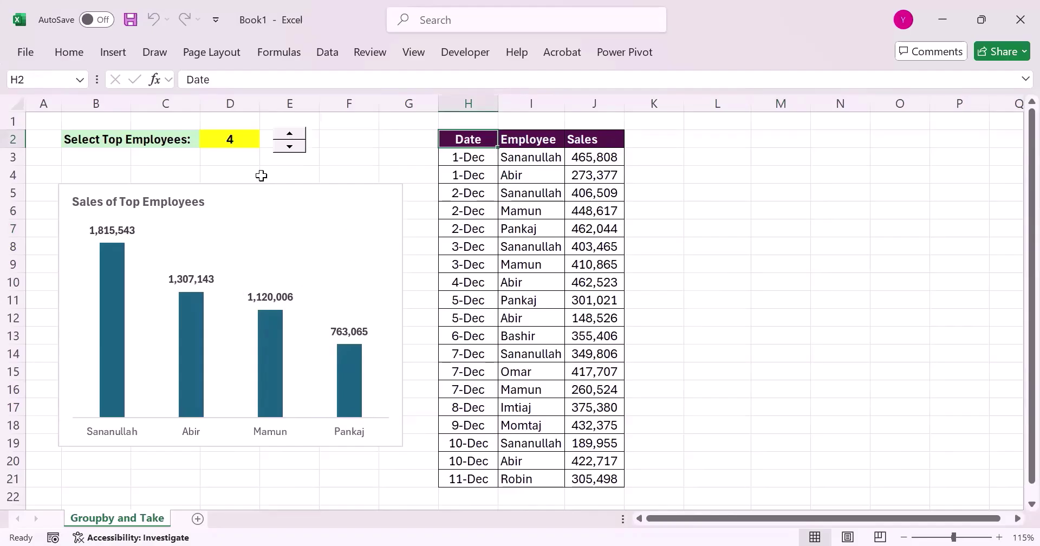
click(233, 140)
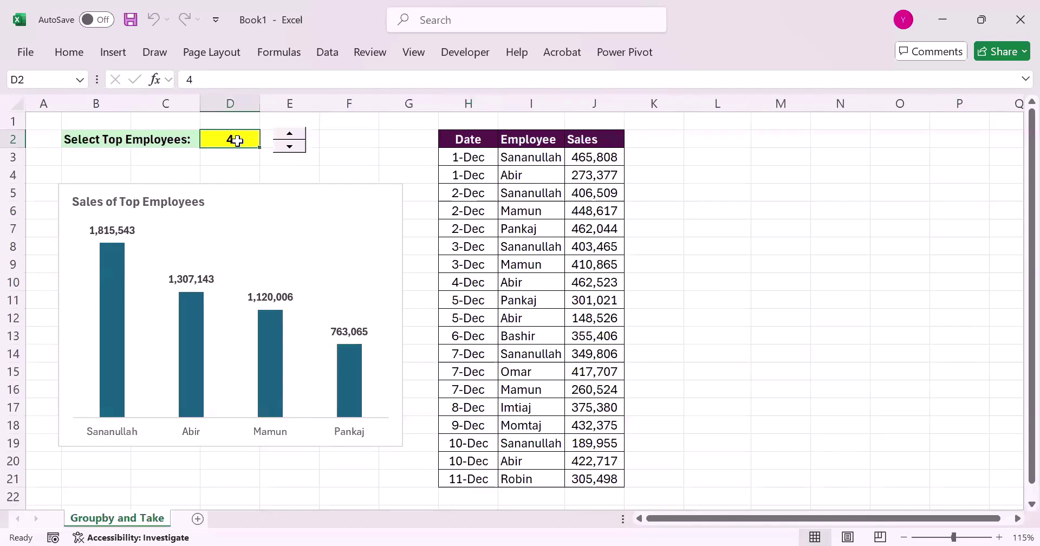